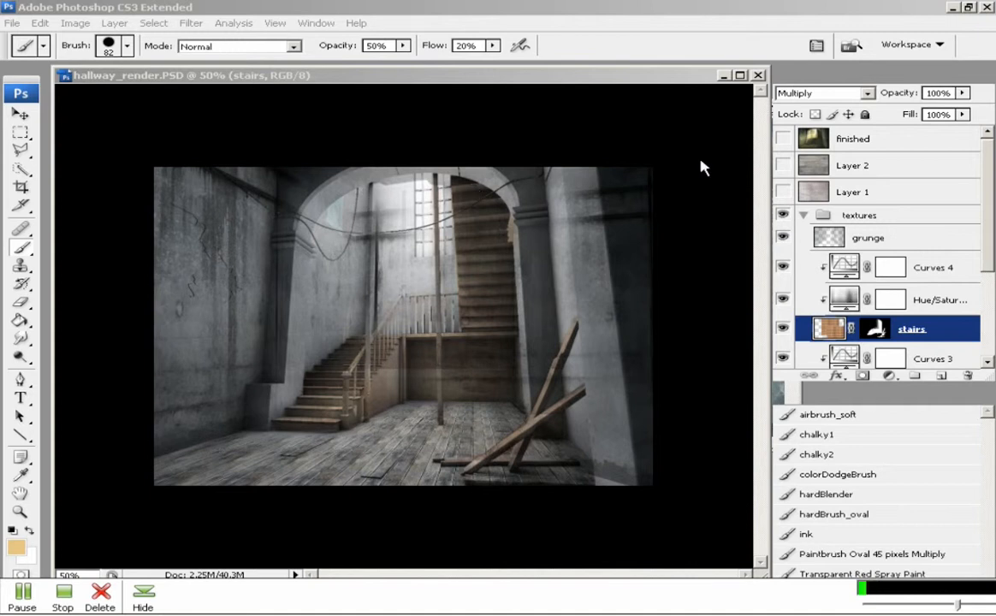
Step: Collapse the textures group, hiding and showing it to compare the image with and without the textures
click(804, 217)
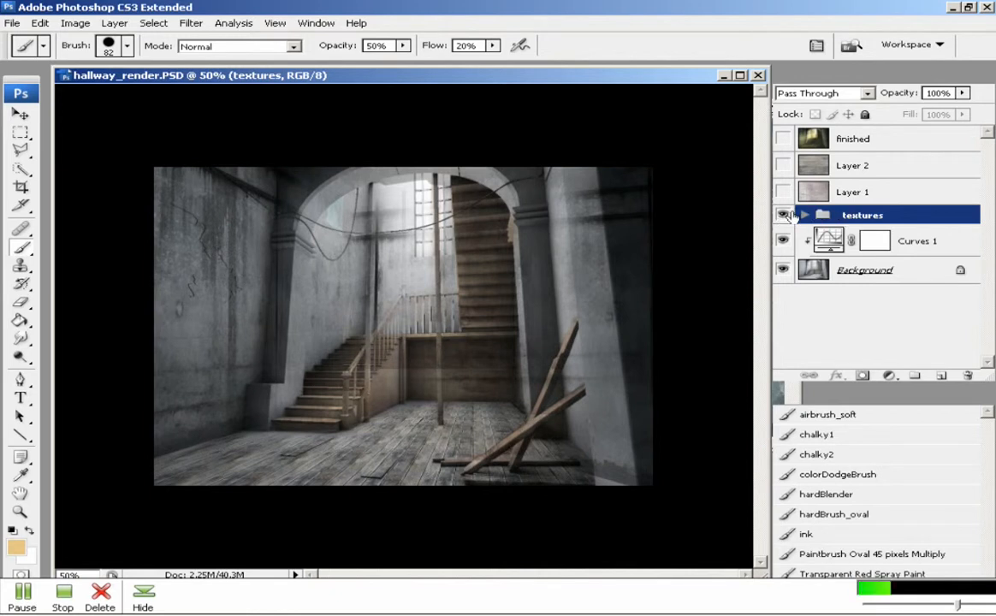
click(783, 215)
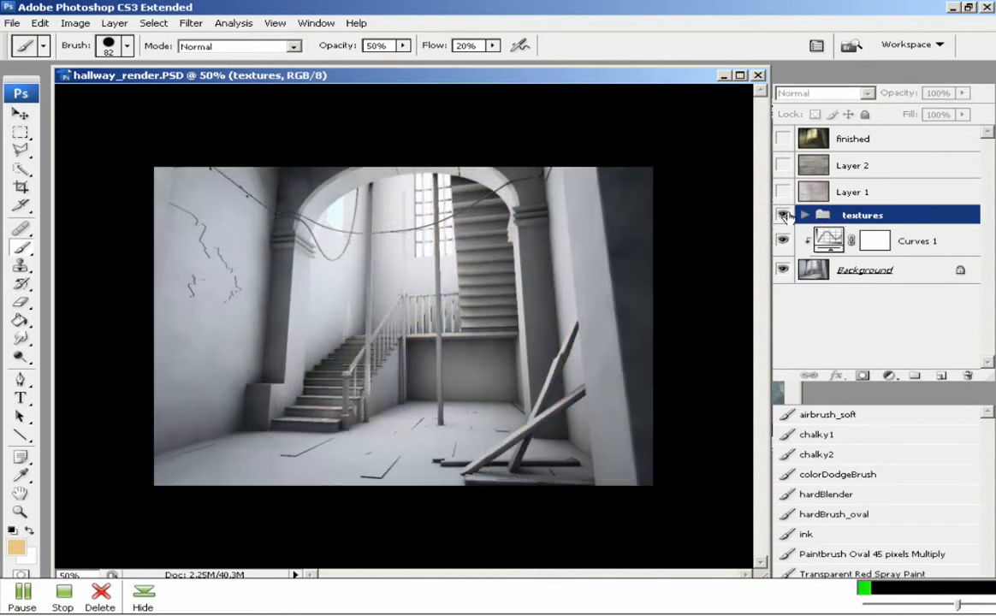
click(782, 216)
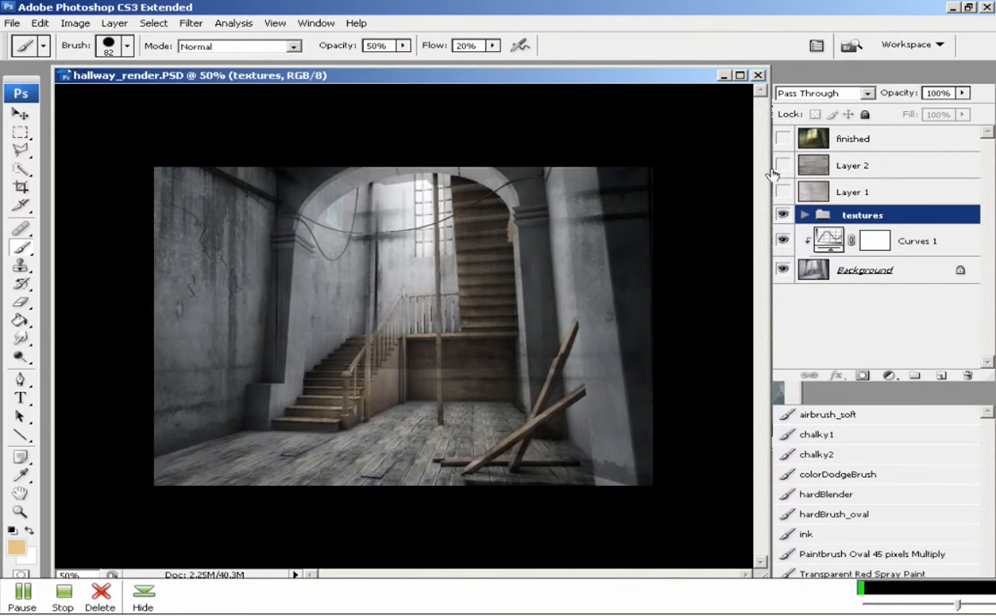
Step: Create a layer group named color above the textures group and add a Curves adjustment layer inside it
drag(916, 379, 916, 379)
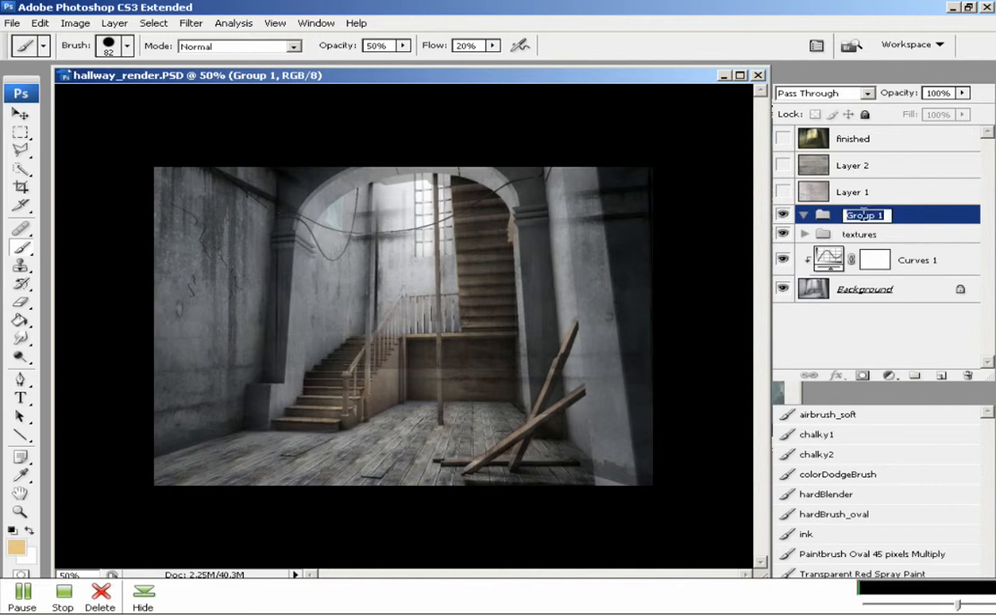
key(Return)
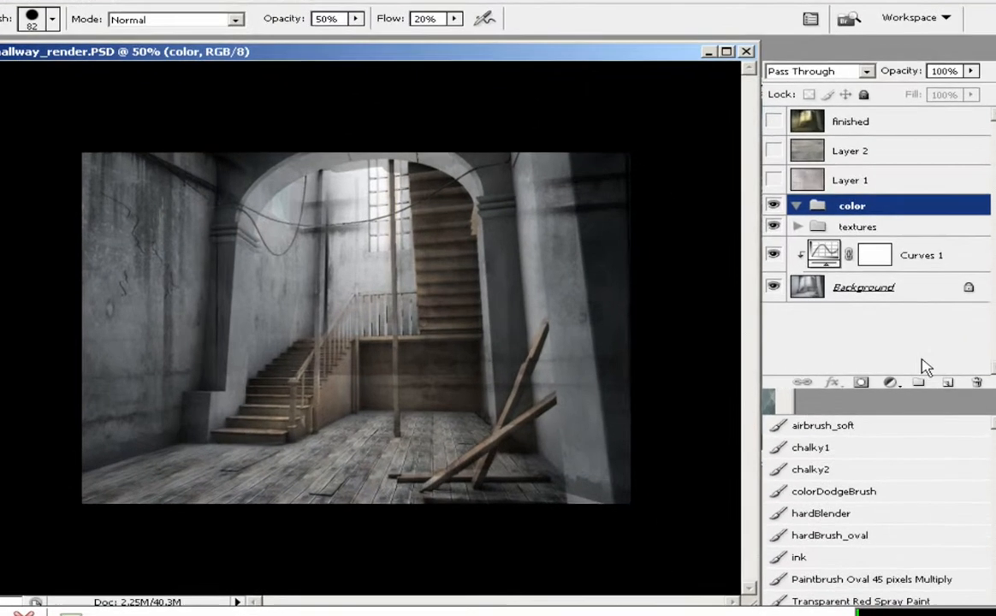
click(888, 375)
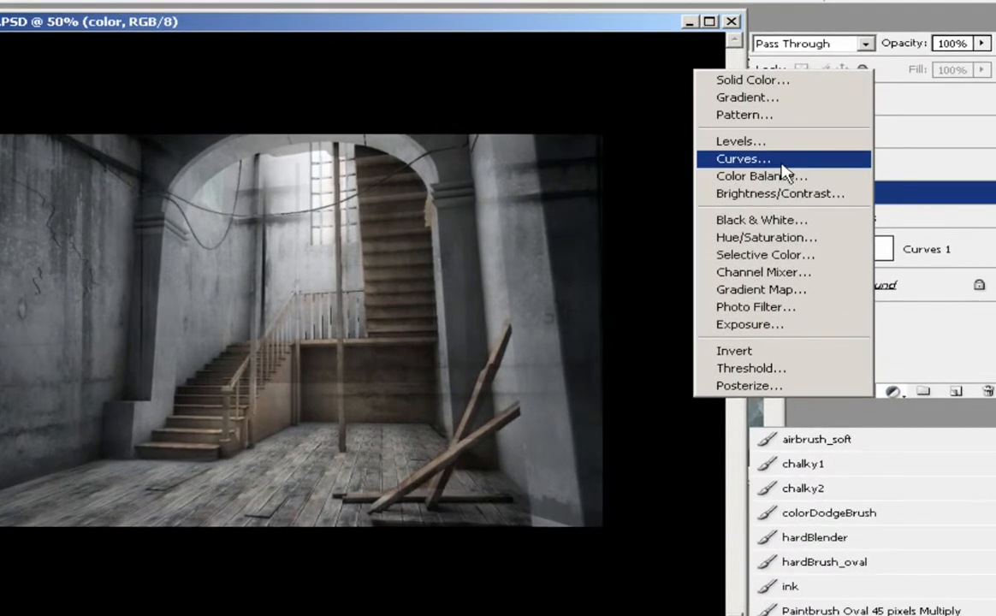
click(782, 166)
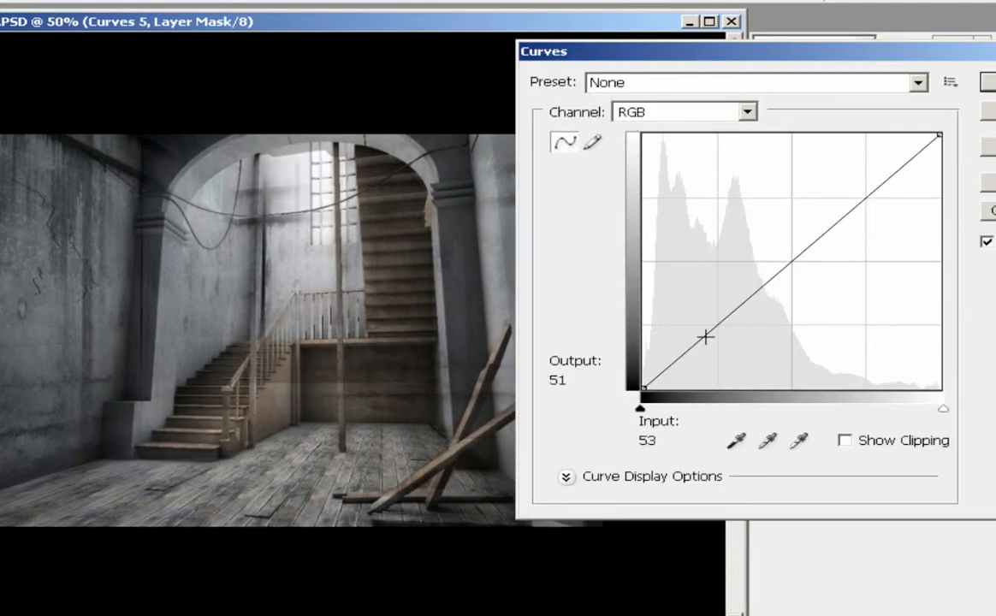
Step: Place two RGB curve points, at input 206, output 205 in the highlights and input 47, output 46 in the shadows
drag(705, 337, 703, 350)
drag(854, 218, 883, 184)
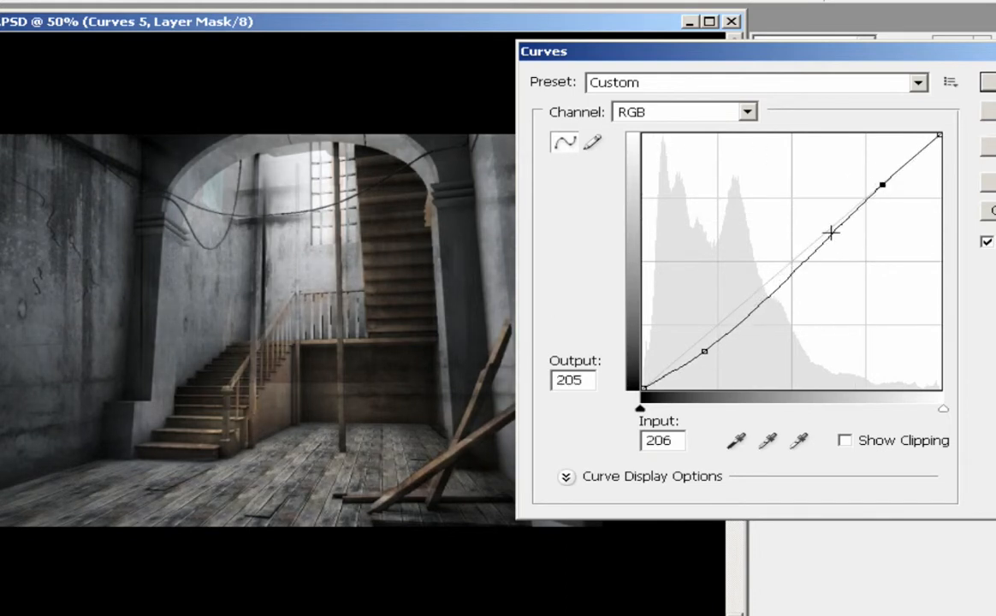
drag(709, 349, 699, 342)
Step: Pull the Blue channel curve down with points at input 107, output 63 and input 197, output 161
click(648, 111)
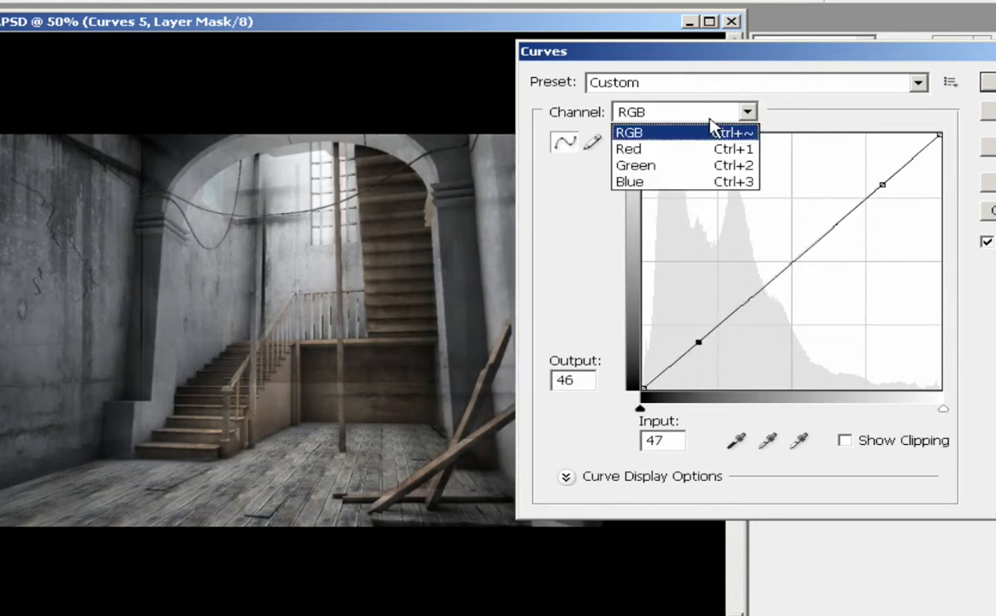
click(672, 183)
drag(772, 273, 768, 326)
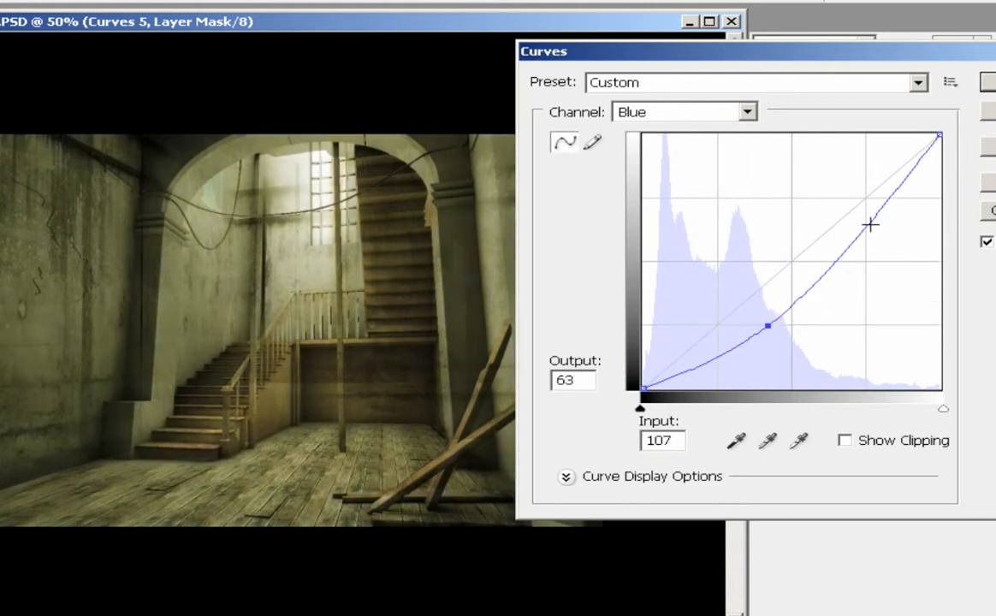
mouse_move(870, 224)
mouse_down()
mouse_move(871, 200)
mouse_move(866, 233)
mouse_up()
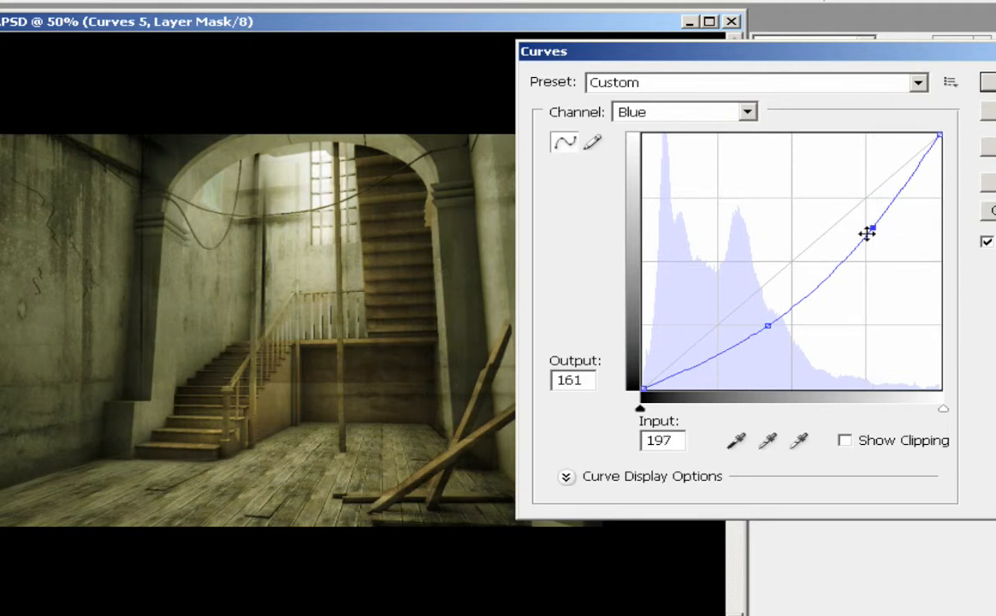
Step: Raise the Green channel curve slightly with one point in the shadows and one in the highlights
click(689, 114)
click(683, 170)
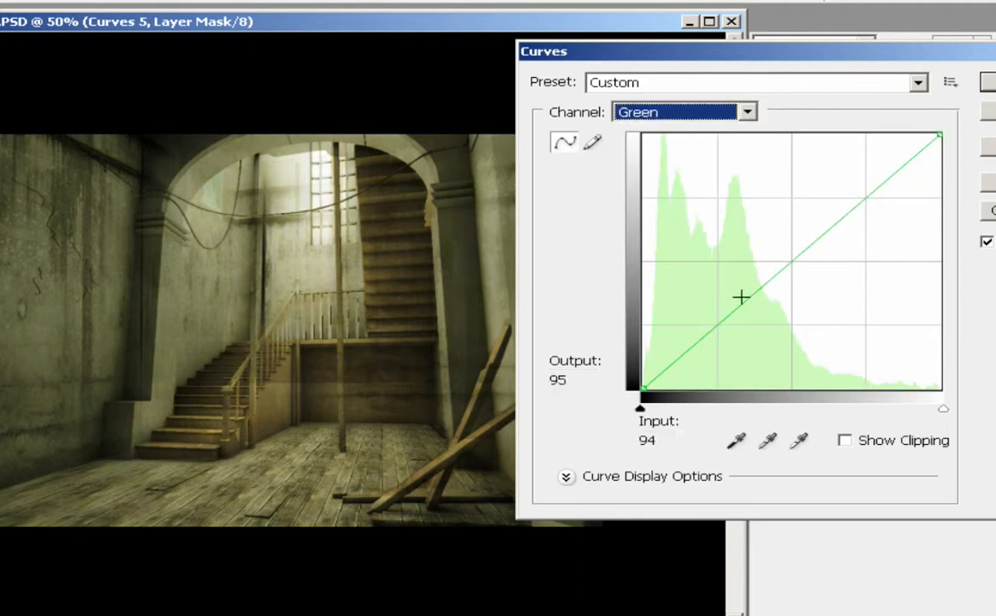
drag(735, 319, 732, 306)
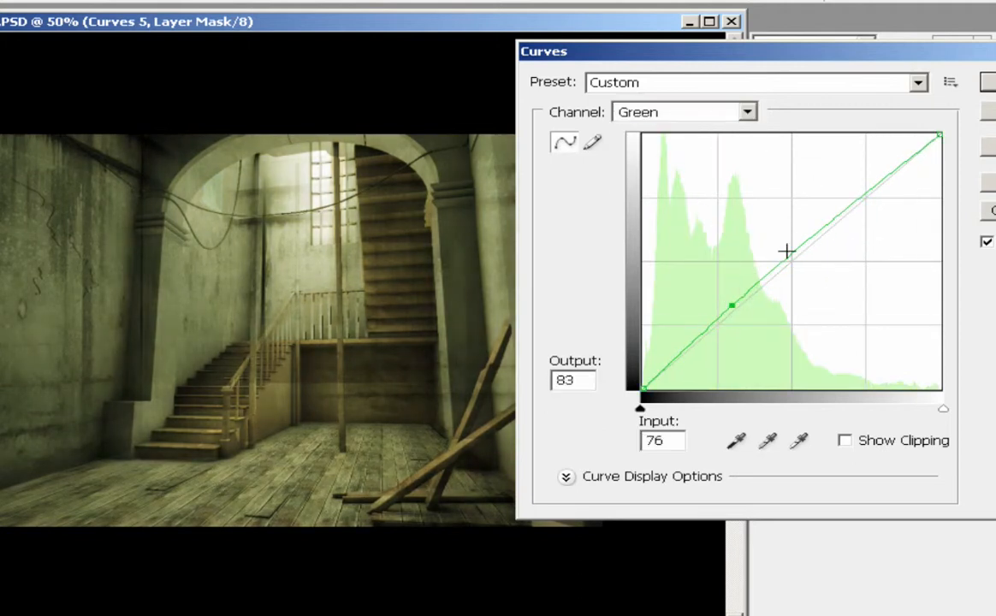
mouse_move(858, 207)
mouse_down()
mouse_move(855, 215)
mouse_move(851, 185)
mouse_move(860, 192)
mouse_up()
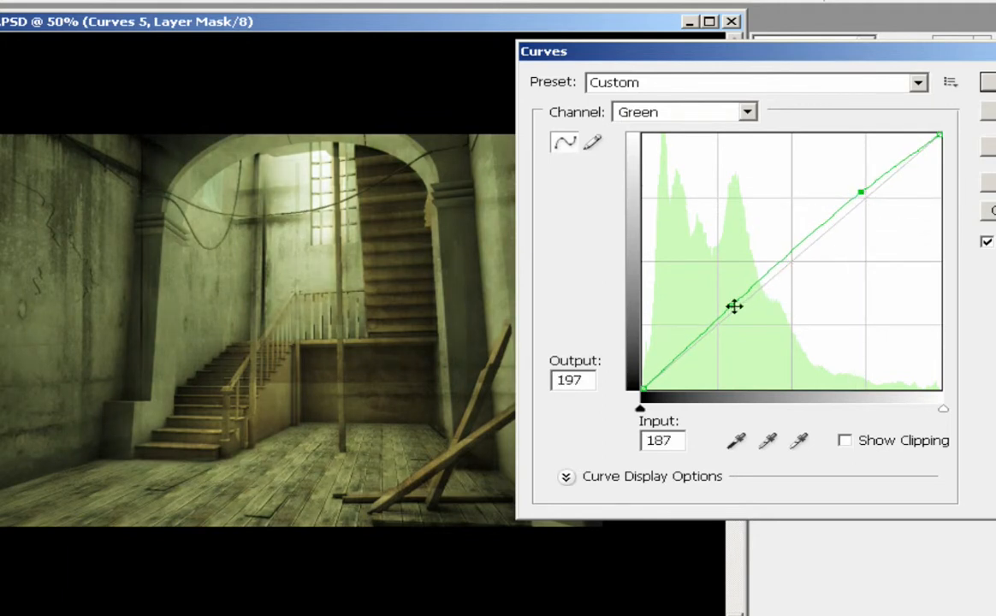
drag(734, 306, 724, 310)
drag(868, 189, 867, 196)
Step: Raise the Red channel curve slightly with a shadow point and a midtone point at input 147, output 154
click(707, 122)
click(696, 151)
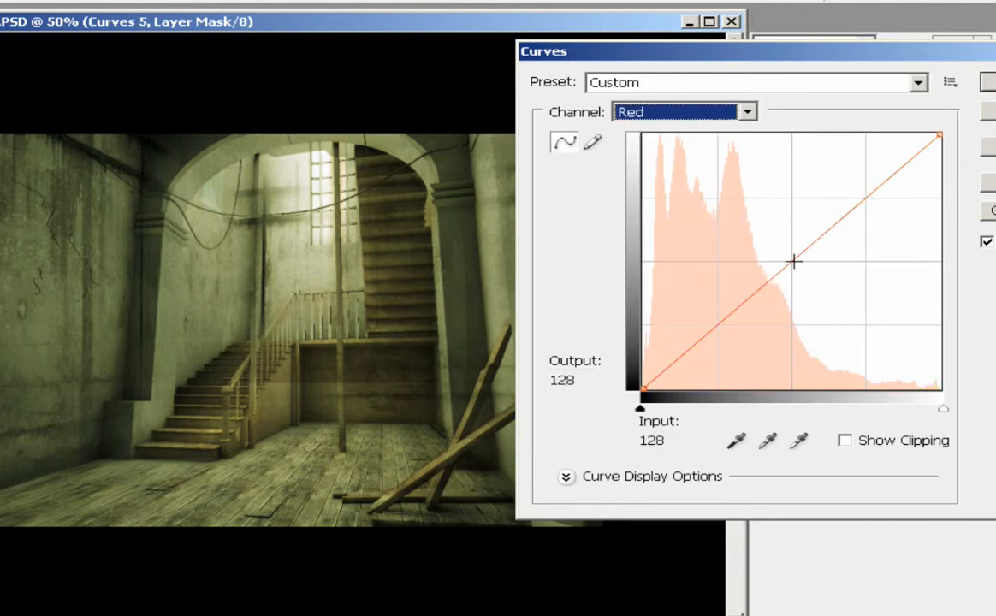
drag(794, 263, 791, 255)
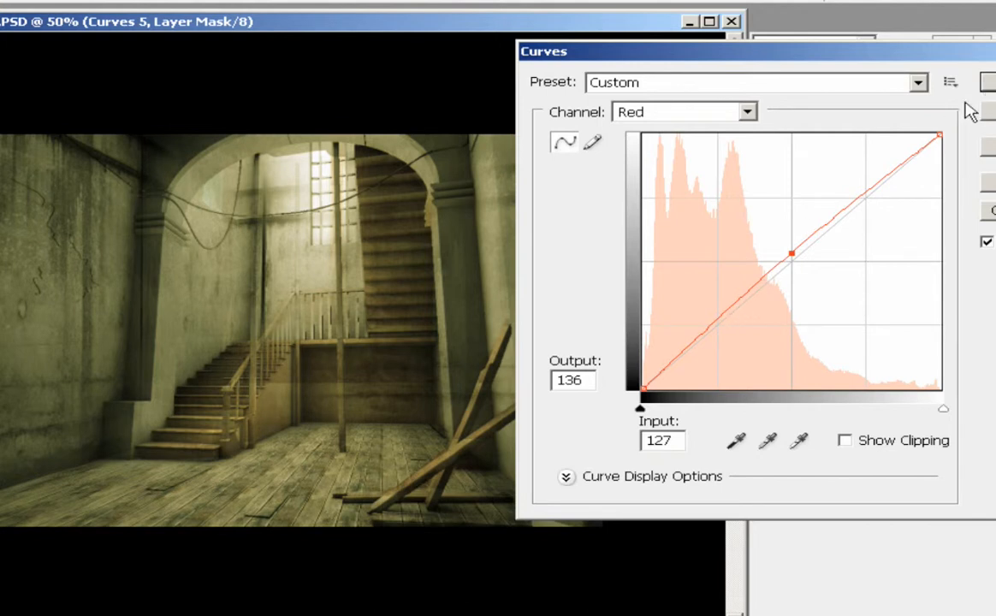
mouse_move(718, 323)
mouse_down()
mouse_move(710, 335)
mouse_move(710, 325)
mouse_up()
drag(791, 254, 814, 234)
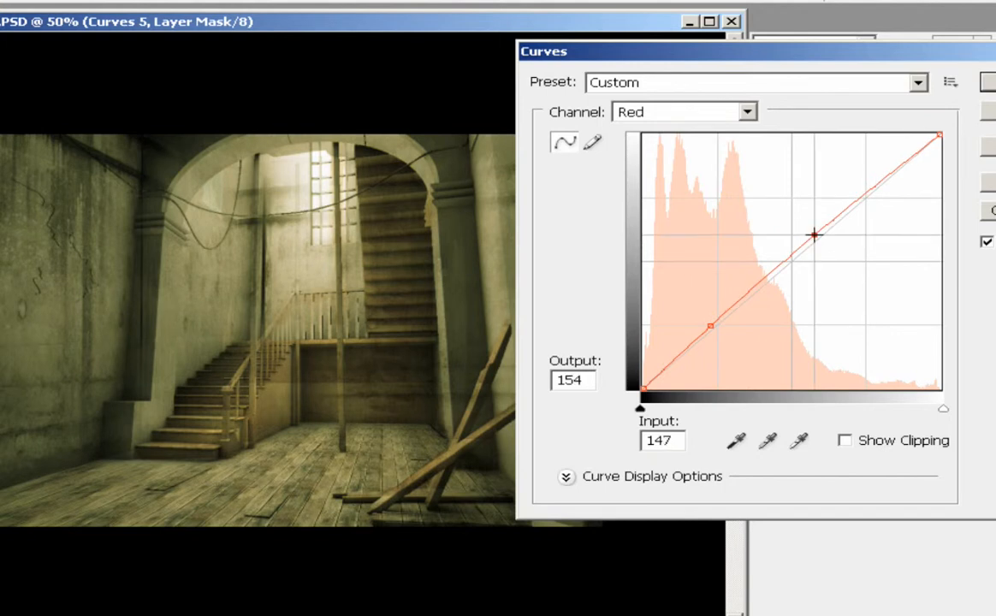
Step: Reshape the Blue channel curve by raising its highlight point and shifting its lower point into the shadows to cool the image
click(703, 114)
click(684, 180)
drag(765, 315, 742, 301)
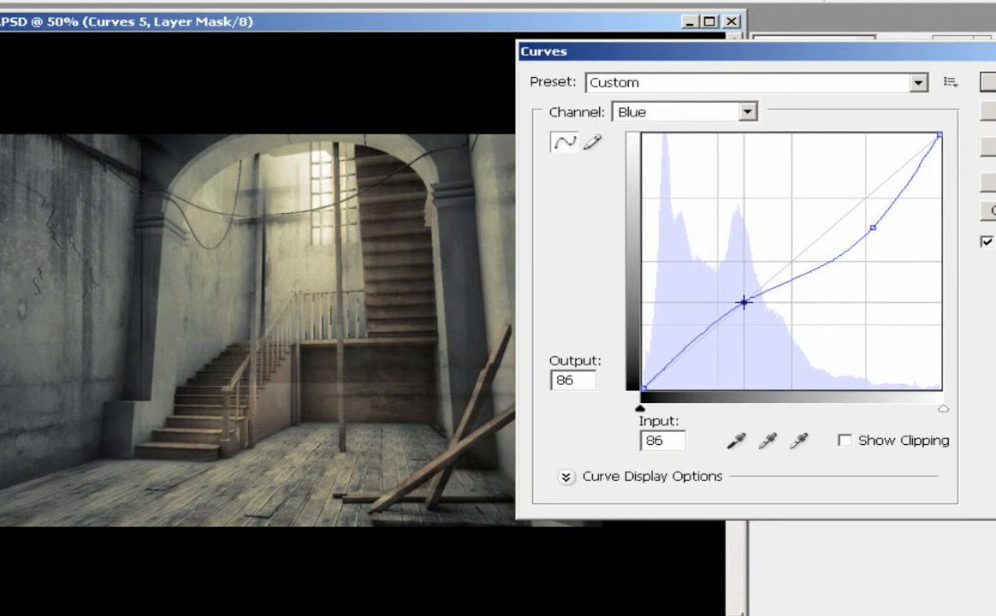
drag(872, 228, 848, 196)
drag(750, 297, 712, 333)
Step: Lower the Red channel curve's two points, with the shadow point at input 56, output 55, and apply the Curves adjustment
click(720, 114)
click(702, 153)
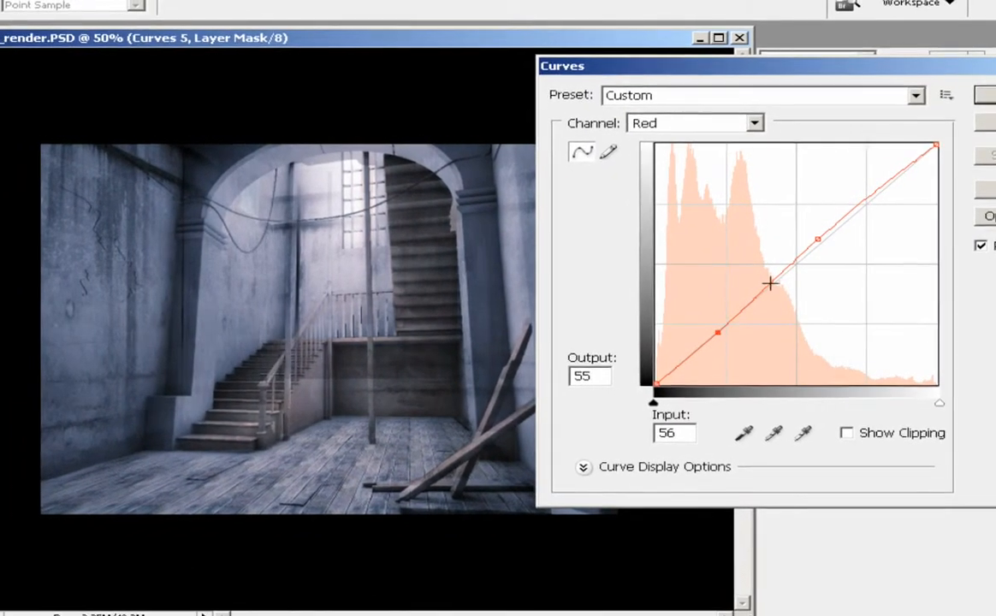
drag(815, 237, 823, 248)
click(990, 104)
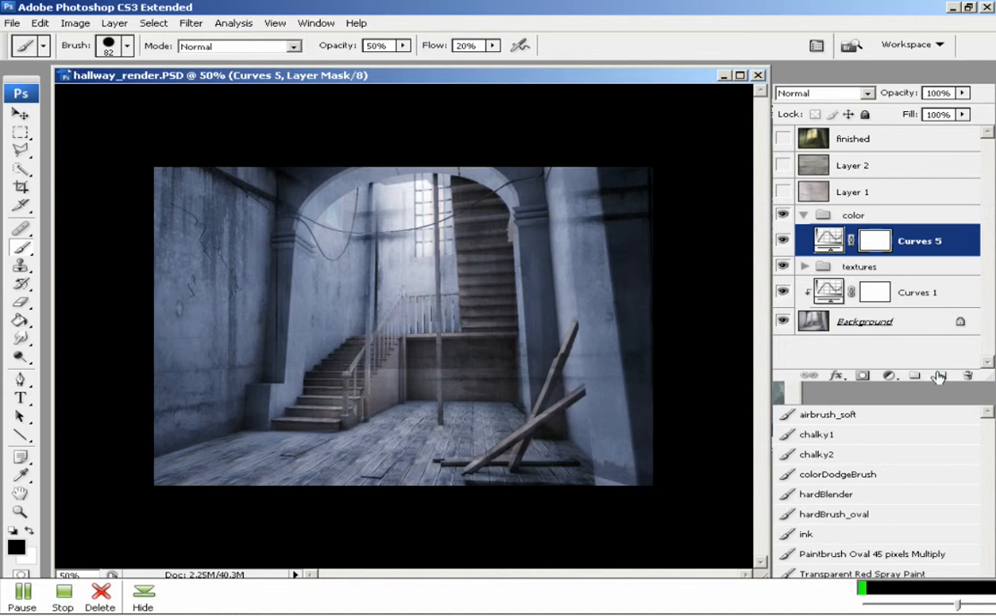
Step: Add a new layer above the Curves adjustment in the color group and set its blending mode to Overlay
click(938, 378)
click(823, 93)
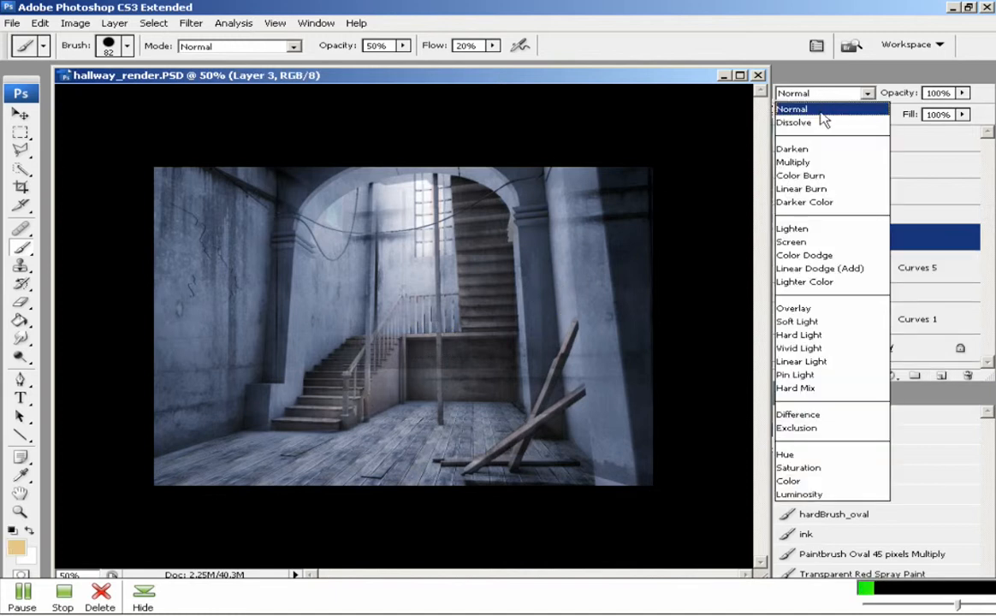
click(806, 309)
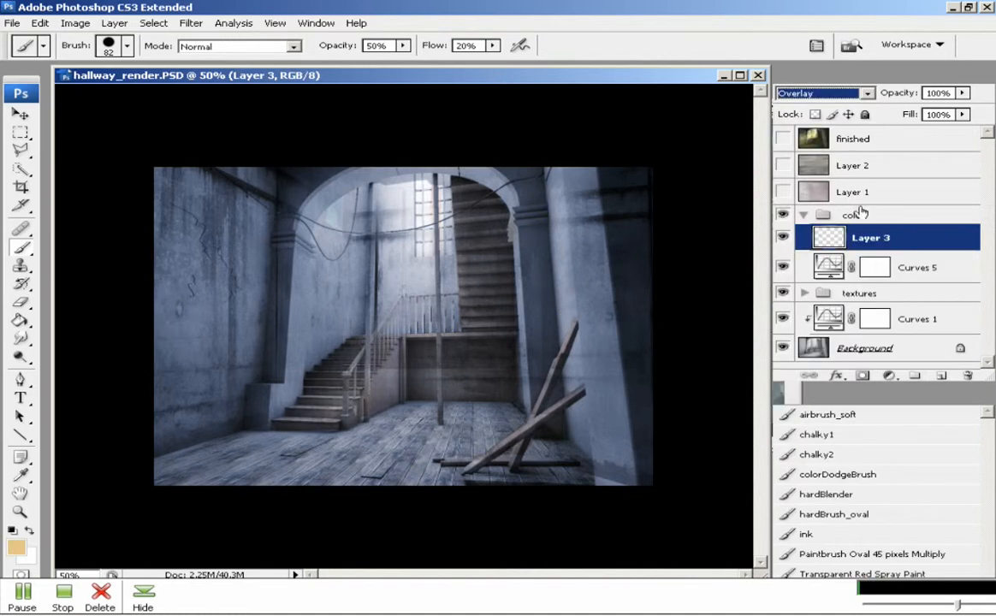
Step: Try painting a more saturated yellow-orange over the walls around the arch on the Overlay layer
click(21, 548)
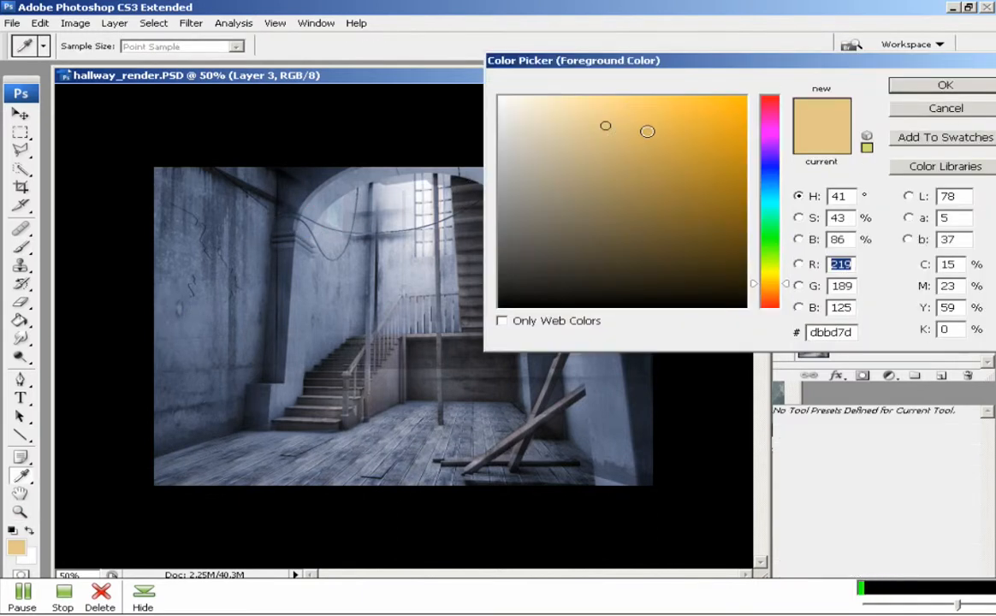
click(655, 137)
click(894, 89)
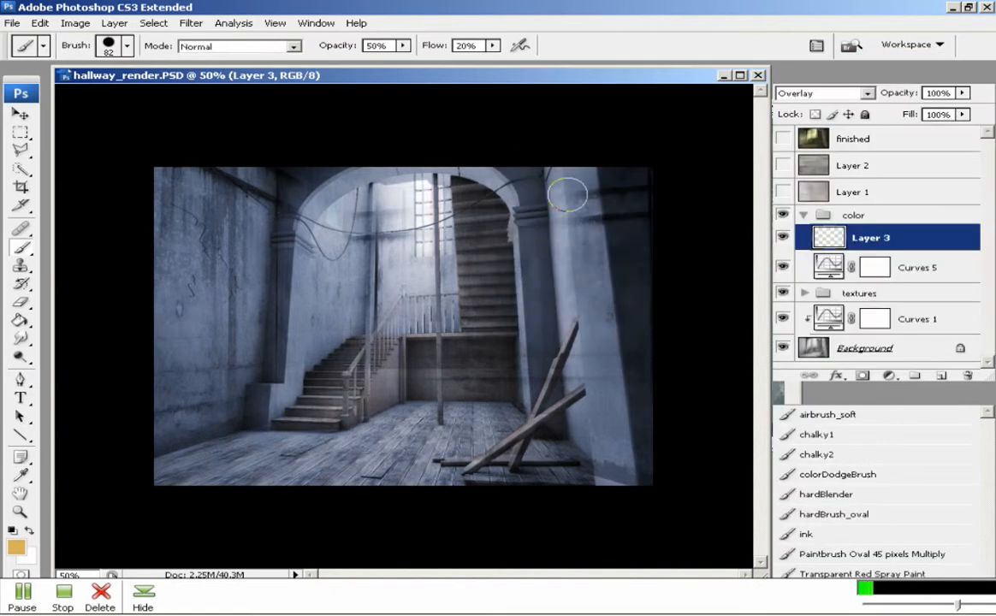
mouse_move(375, 235)
mouse_down()
mouse_move(368, 256)
mouse_move(440, 306)
mouse_move(342, 227)
mouse_move(351, 274)
mouse_move(304, 248)
mouse_move(279, 248)
mouse_move(278, 219)
mouse_move(269, 265)
mouse_up()
Step: Try painting the walls beside the stairs in dark brown #4f3f1c, and clear everything painted on the Overlay layer
click(15, 548)
drag(653, 147, 658, 241)
click(903, 89)
mouse_move(331, 282)
mouse_down()
mouse_move(339, 317)
mouse_move(351, 325)
mouse_move(345, 290)
mouse_move(331, 327)
mouse_move(320, 329)
mouse_move(371, 283)
mouse_move(391, 232)
mouse_move(387, 321)
mouse_up()
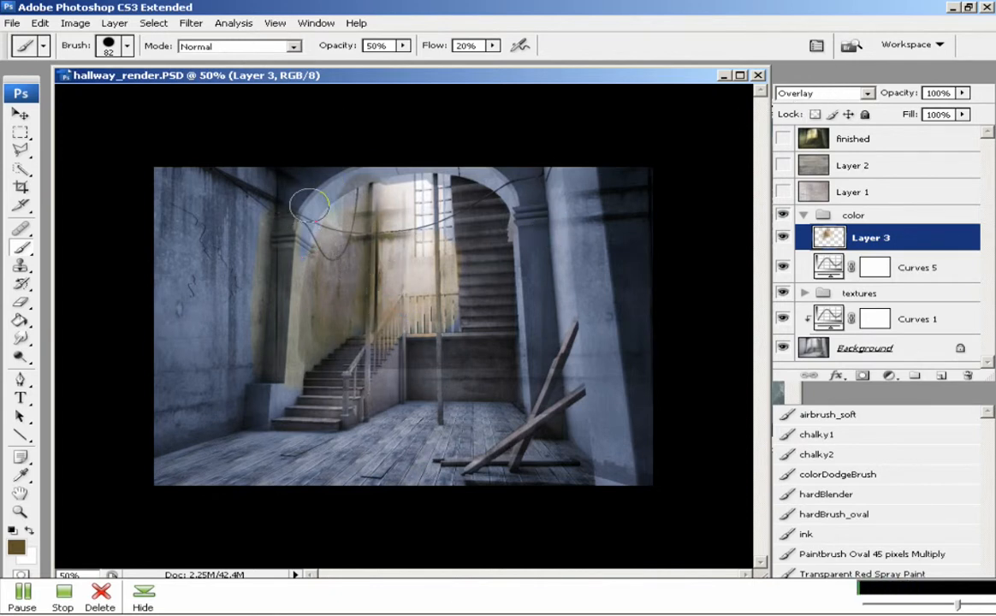
key(ctrl+a)
key(Delete)
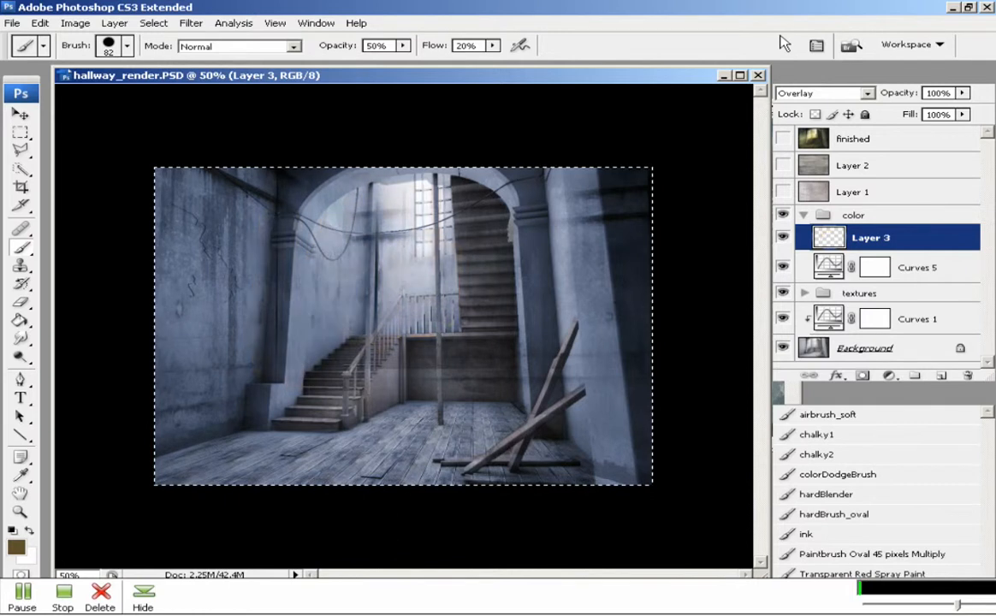
Step: Set the foreground colour to the muted ochre #a9863b
click(20, 543)
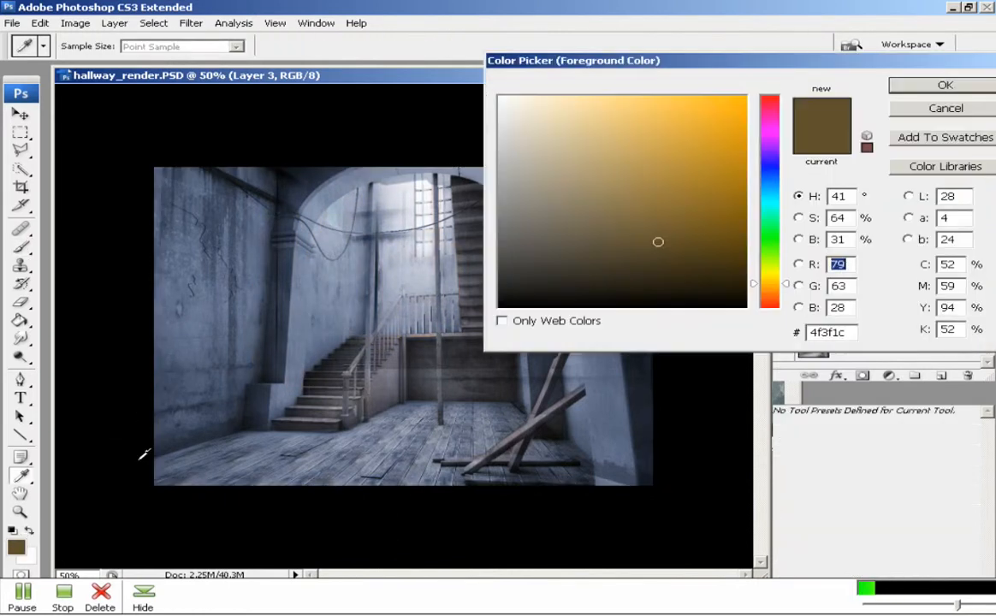
mouse_move(730, 207)
mouse_down()
mouse_move(680, 213)
mouse_move(693, 166)
mouse_move(699, 173)
mouse_up()
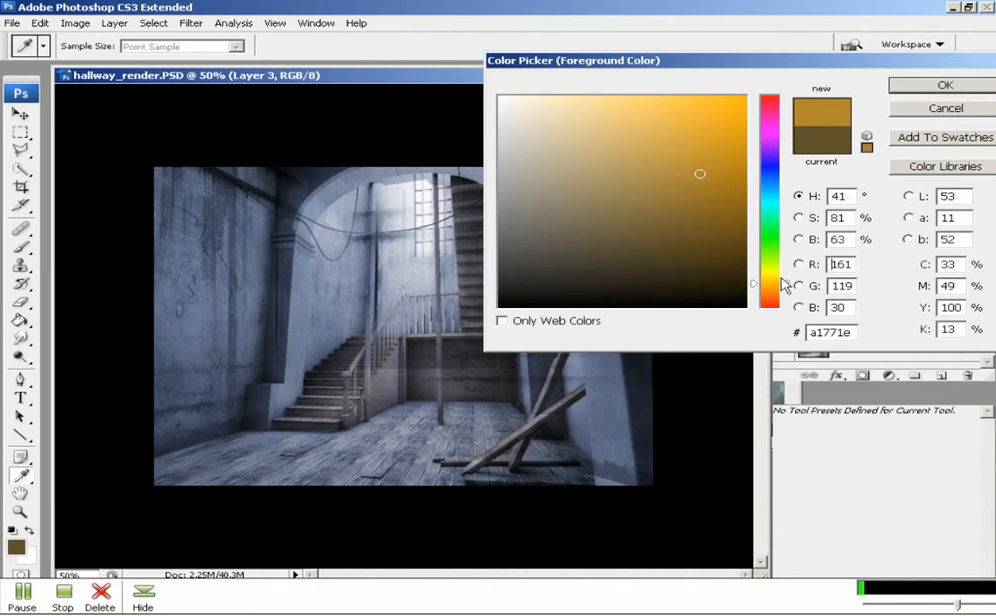
click(660, 167)
click(938, 87)
Step: Choose the soft airbrush tip with a diameter of 156 px and set the brush opacity to 30%
right_click(393, 255)
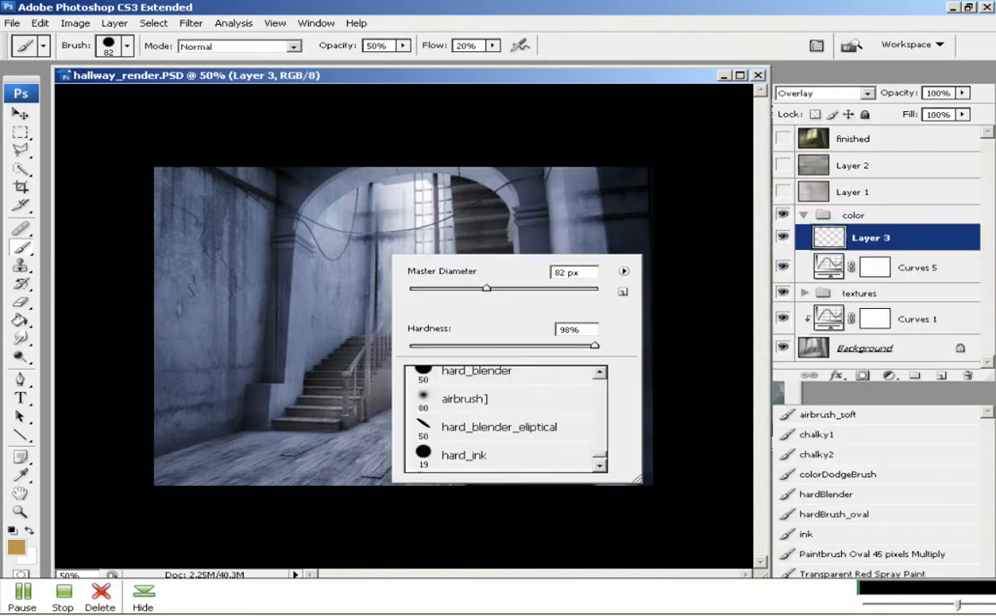
click(456, 402)
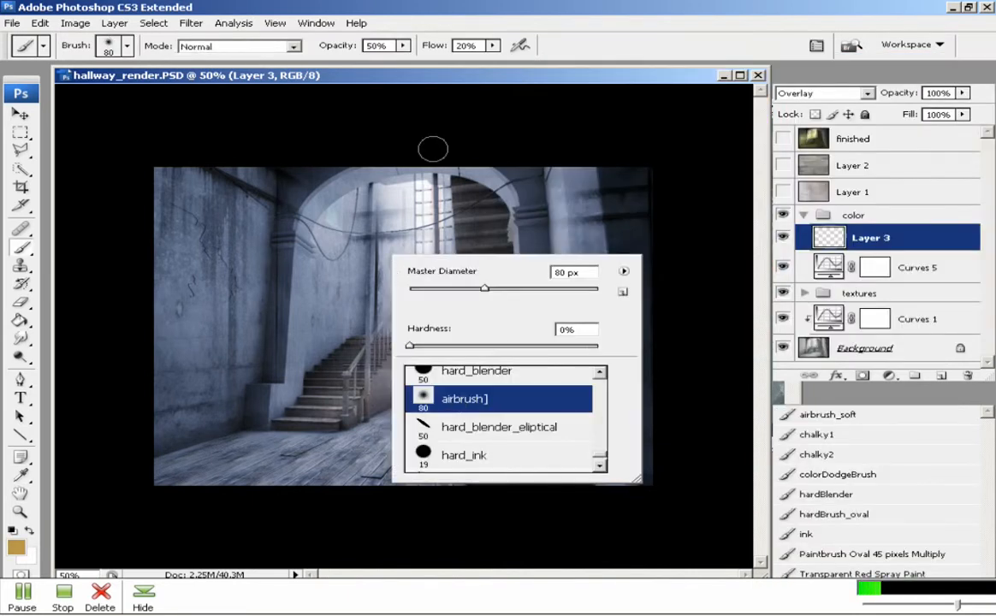
click(403, 46)
drag(402, 60, 384, 59)
click(393, 111)
right_click(435, 245)
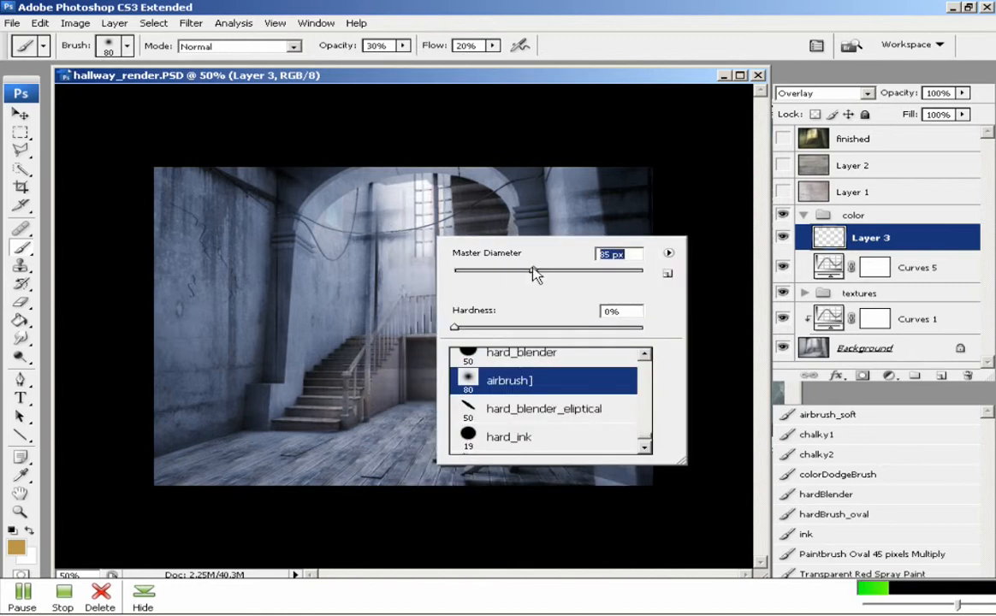
drag(533, 272, 577, 272)
click(452, 120)
Step: Paint soft ochre light over the back wall, staircase, wooden floor and left wall on the Overlay layer
mouse_move(389, 315)
mouse_down()
mouse_move(394, 251)
mouse_move(361, 230)
mouse_up()
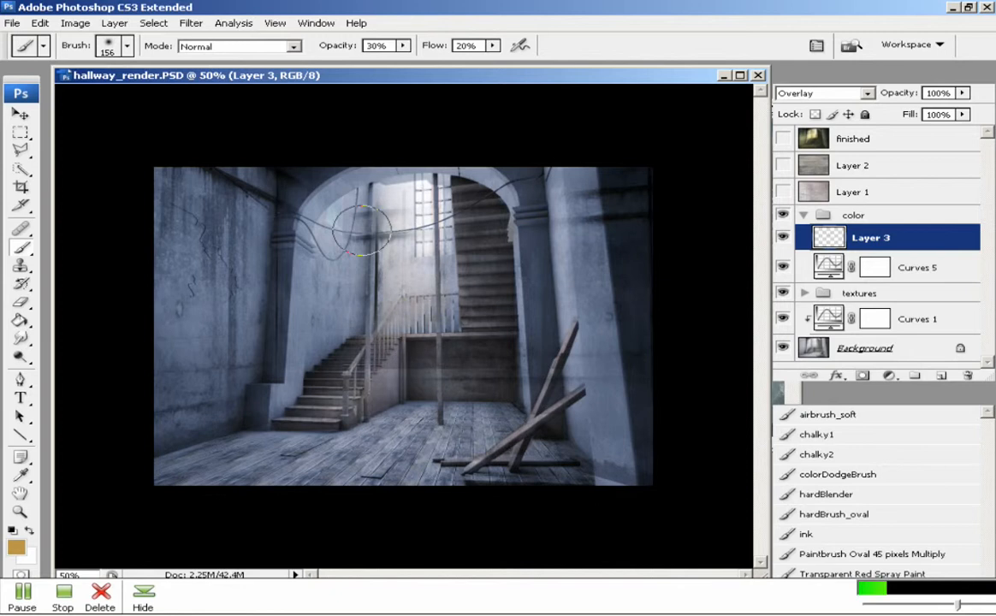
mouse_move(330, 346)
mouse_down()
mouse_move(291, 300)
mouse_move(272, 231)
mouse_move(246, 341)
mouse_move(236, 301)
mouse_move(202, 399)
mouse_move(183, 250)
mouse_move(162, 393)
mouse_move(173, 410)
mouse_move(210, 254)
mouse_move(203, 326)
mouse_move(180, 301)
mouse_move(334, 281)
mouse_move(323, 362)
mouse_move(408, 310)
mouse_move(484, 310)
mouse_move(487, 206)
mouse_move(417, 381)
mouse_up()
drag(354, 417, 295, 442)
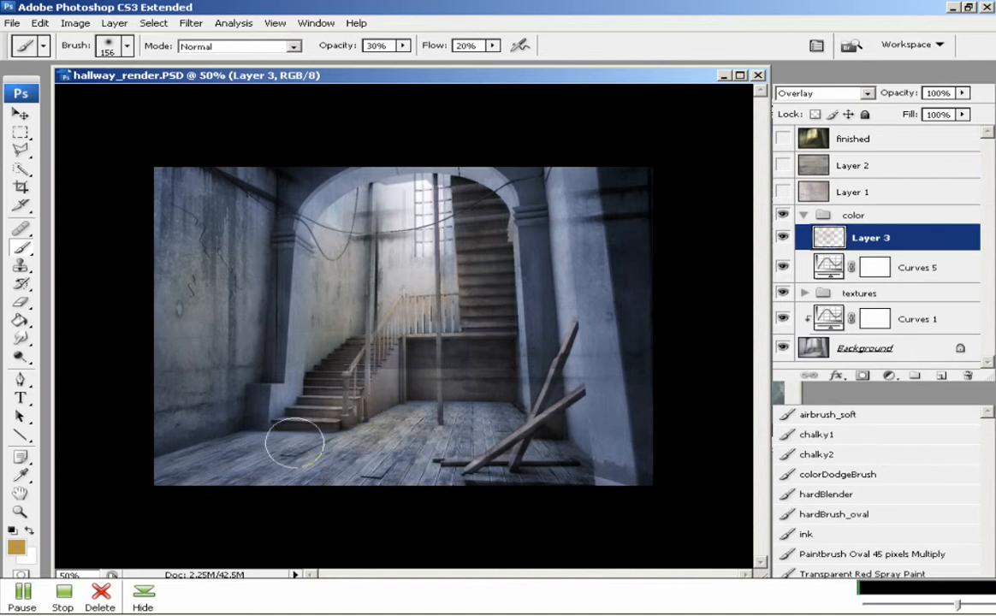
mouse_move(195, 462)
mouse_down()
mouse_move(496, 445)
mouse_move(597, 319)
mouse_move(602, 427)
mouse_move(568, 215)
mouse_move(523, 261)
mouse_move(541, 476)
mouse_move(538, 410)
mouse_move(379, 461)
mouse_move(319, 469)
mouse_move(187, 462)
mouse_move(460, 430)
mouse_move(233, 420)
mouse_move(385, 428)
mouse_move(331, 424)
mouse_move(288, 398)
mouse_move(283, 432)
mouse_move(289, 254)
mouse_move(300, 421)
mouse_move(294, 340)
mouse_move(328, 335)
mouse_move(325, 412)
mouse_move(333, 178)
mouse_move(237, 217)
mouse_up()
mouse_move(240, 425)
mouse_down()
mouse_move(182, 154)
mouse_move(176, 415)
mouse_move(365, 342)
mouse_move(308, 308)
mouse_move(430, 159)
mouse_move(330, 317)
mouse_move(342, 435)
mouse_move(394, 336)
mouse_move(360, 292)
mouse_move(378, 114)
mouse_move(388, 316)
mouse_move(388, 191)
mouse_up()
mouse_move(455, 235)
mouse_down()
mouse_move(456, 375)
mouse_move(406, 231)
mouse_move(314, 224)
mouse_move(302, 410)
mouse_up()
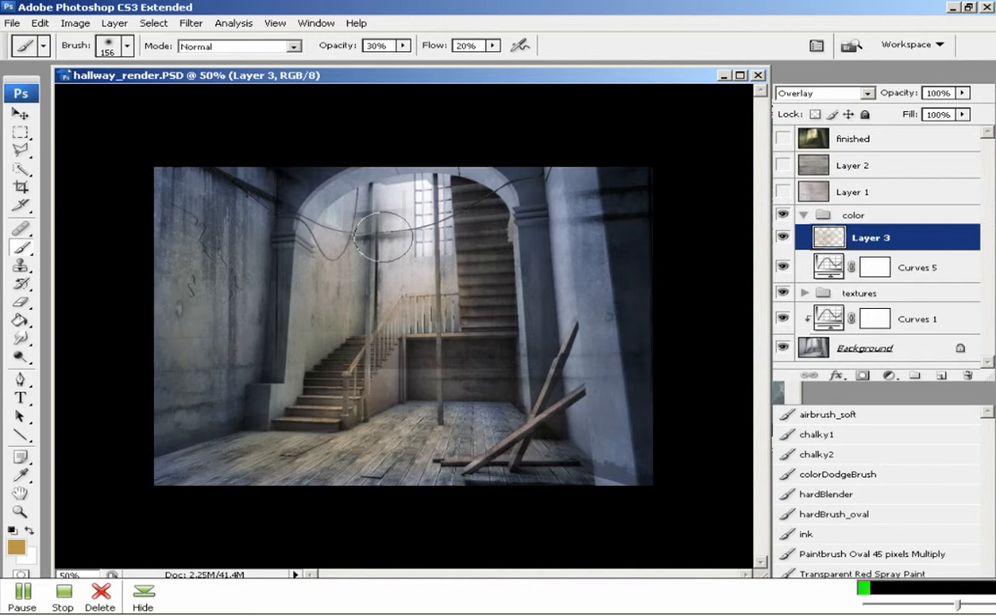
Step: Set the foreground colour to the light warm tan #d4ad76
click(19, 548)
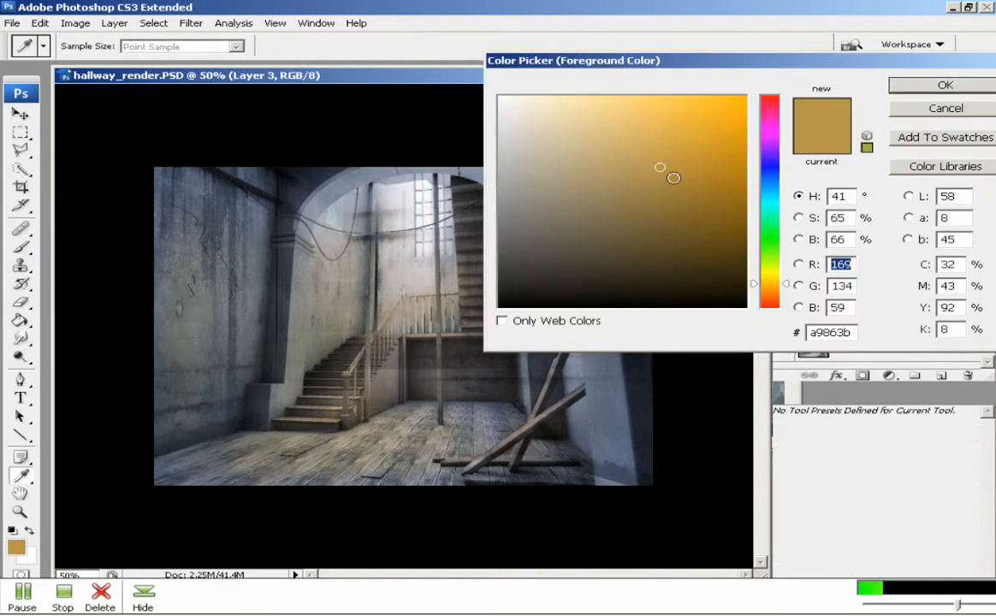
drag(663, 166, 608, 131)
click(787, 287)
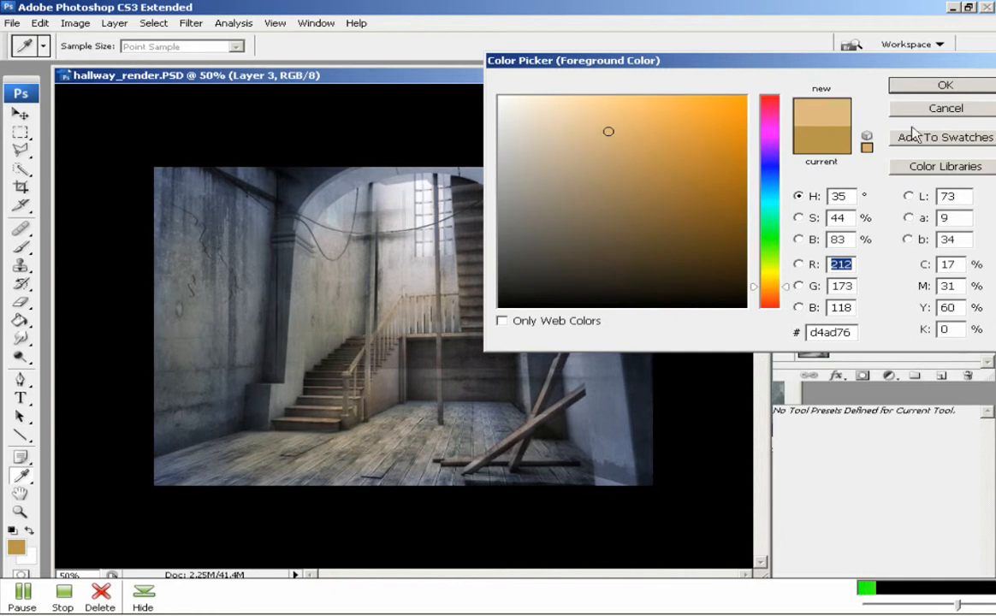
click(937, 84)
Step: Paint soft tan light over the back wall, wooden floor and the lit wall beside the arch on the Overlay layer
drag(389, 208, 426, 291)
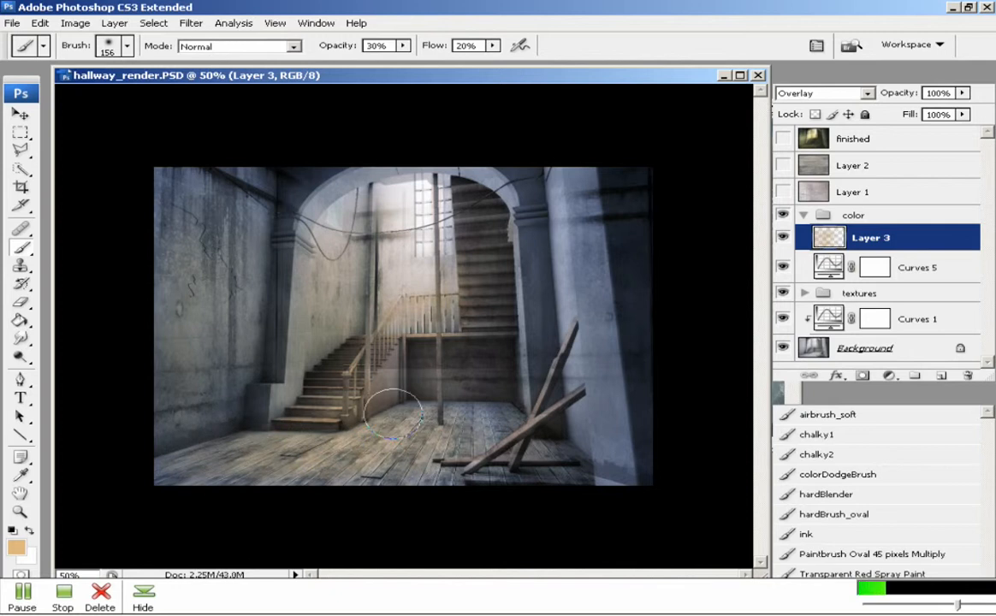
drag(394, 415, 428, 398)
drag(411, 466, 285, 437)
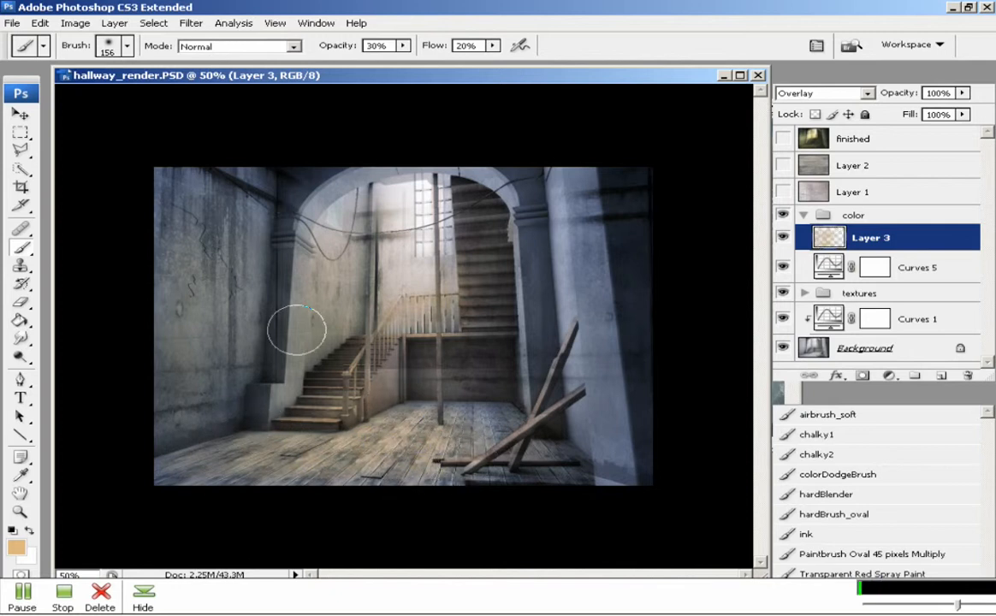
mouse_move(630, 336)
mouse_down()
mouse_move(606, 434)
mouse_move(597, 171)
mouse_move(585, 158)
mouse_move(609, 479)
mouse_move(598, 161)
mouse_up()
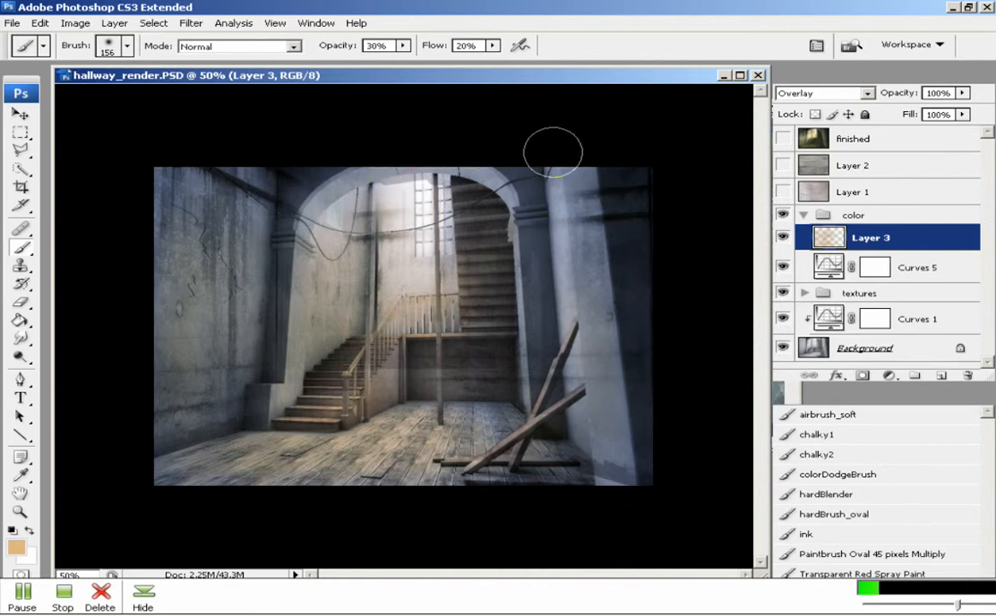
Step: Add a new layer above the Overlay layer in the color group and set its blend mode to Color Dodge
click(941, 377)
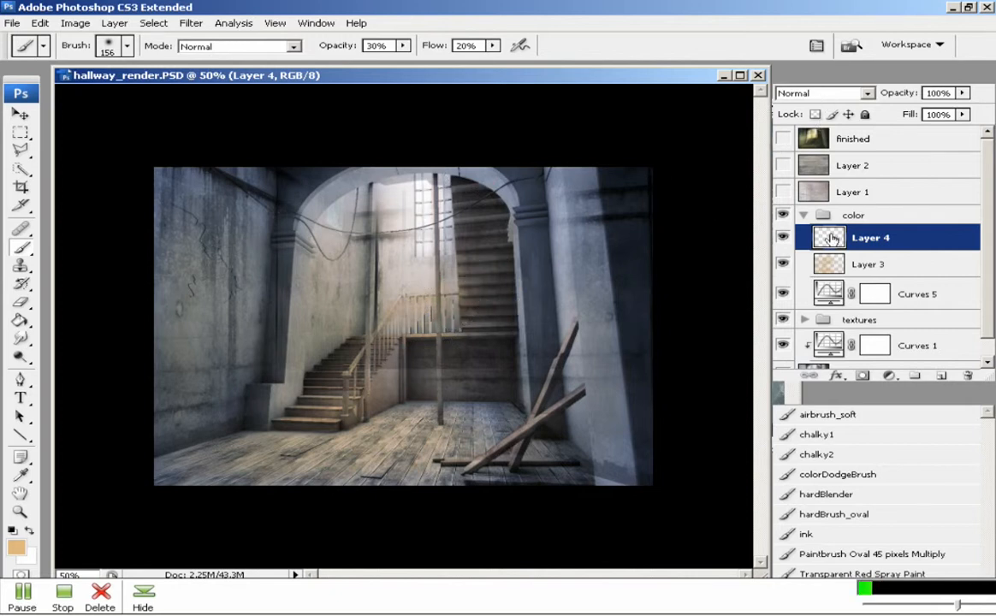
click(827, 94)
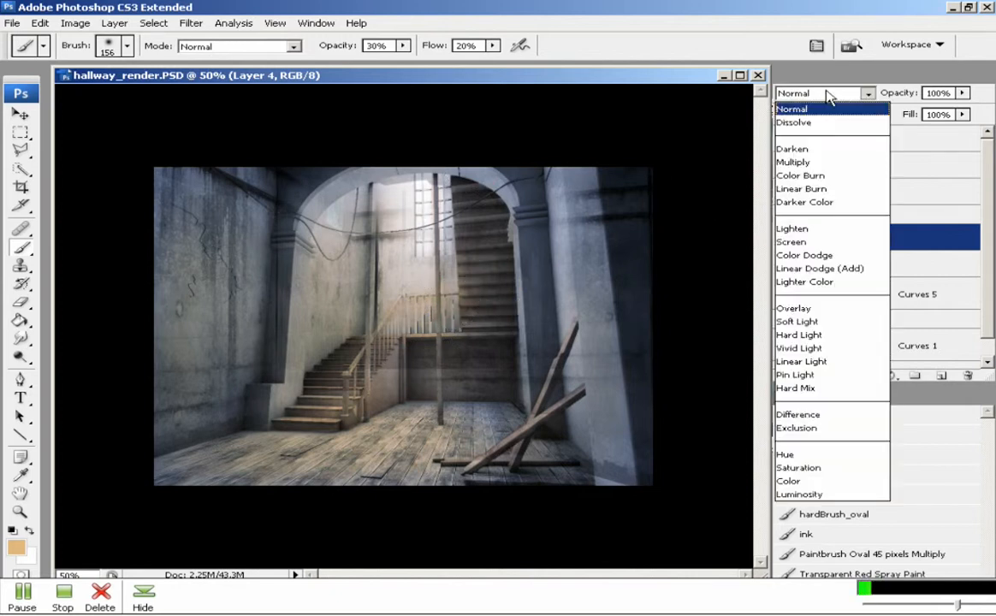
click(811, 259)
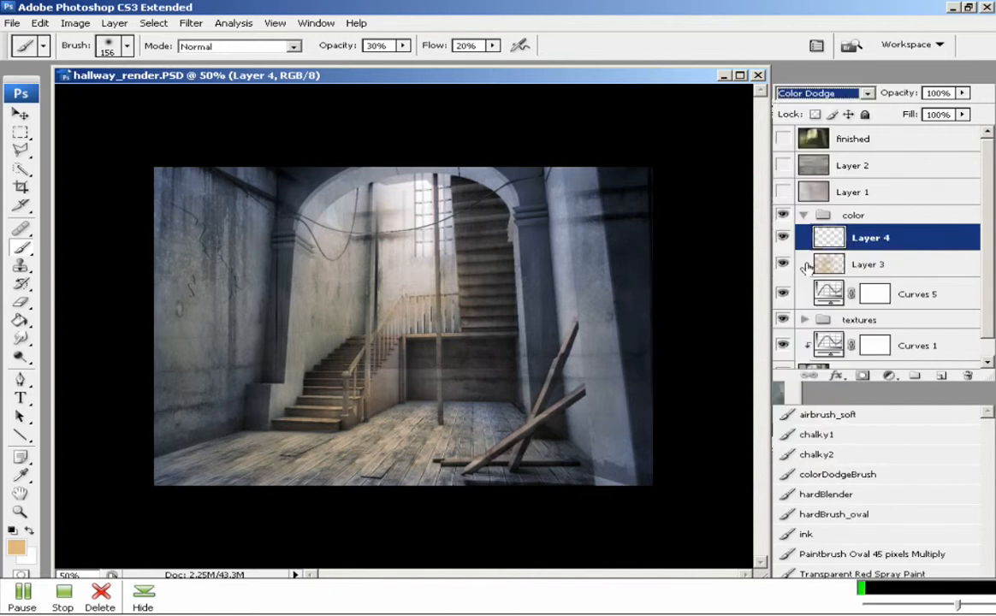
Step: Try painting brown #996e31 light over the back wall, stair wall and left wall on the Color Dodge layer
click(25, 548)
click(668, 180)
click(915, 86)
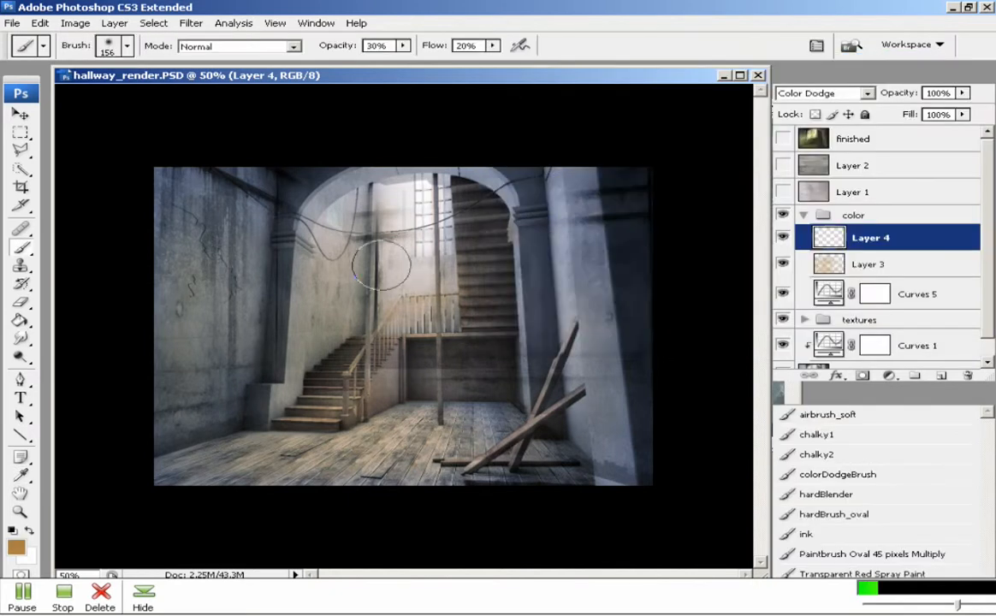
mouse_move(416, 237)
mouse_down()
mouse_move(377, 257)
mouse_move(301, 257)
mouse_move(323, 293)
mouse_move(300, 257)
mouse_move(295, 214)
mouse_move(276, 284)
mouse_move(278, 229)
mouse_move(249, 318)
mouse_move(231, 282)
mouse_move(260, 278)
mouse_move(254, 271)
mouse_up()
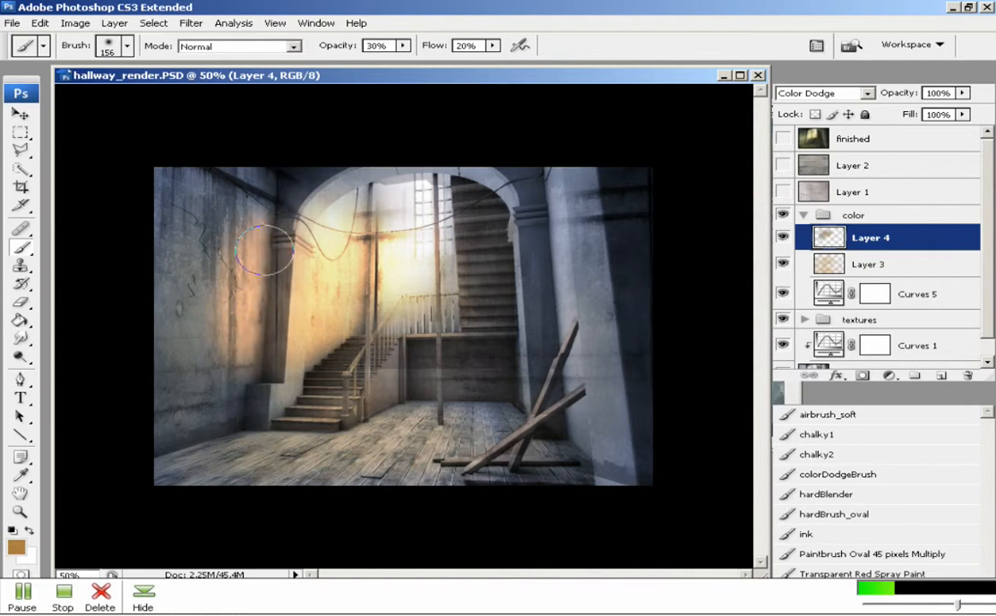
Step: Try painting bright red #f11a1a over the staircase, and clear everything painted on the Color Dodge layer
click(15, 548)
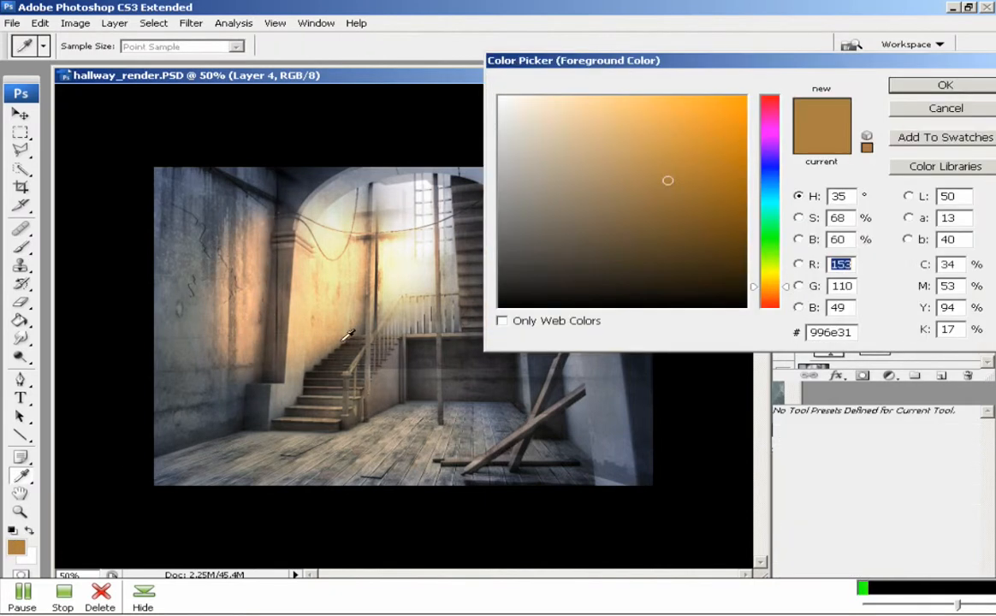
click(768, 103)
click(719, 106)
click(768, 95)
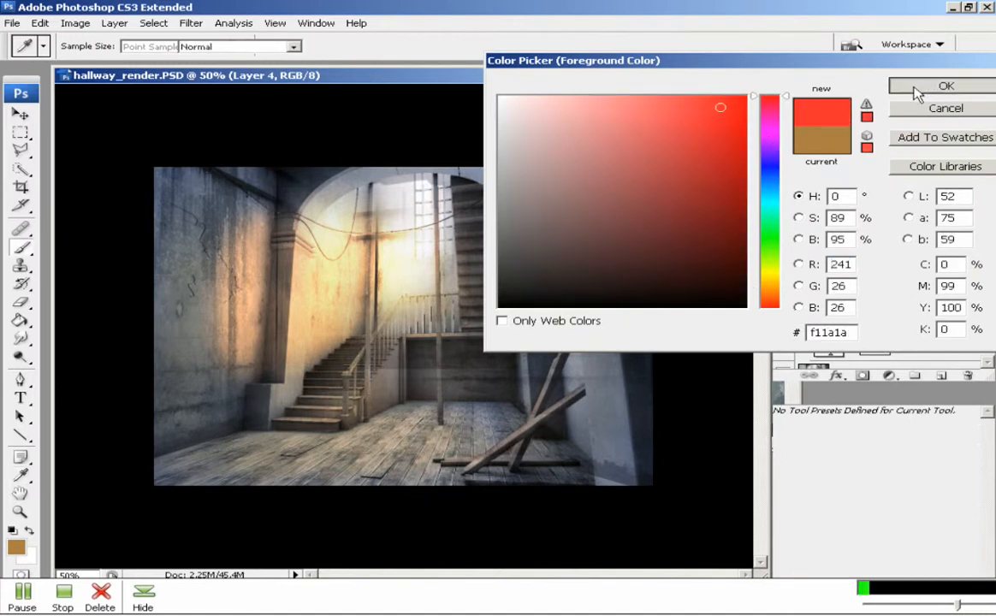
click(945, 85)
mouse_move(414, 340)
mouse_down()
mouse_move(377, 368)
mouse_move(319, 355)
mouse_move(293, 332)
mouse_up()
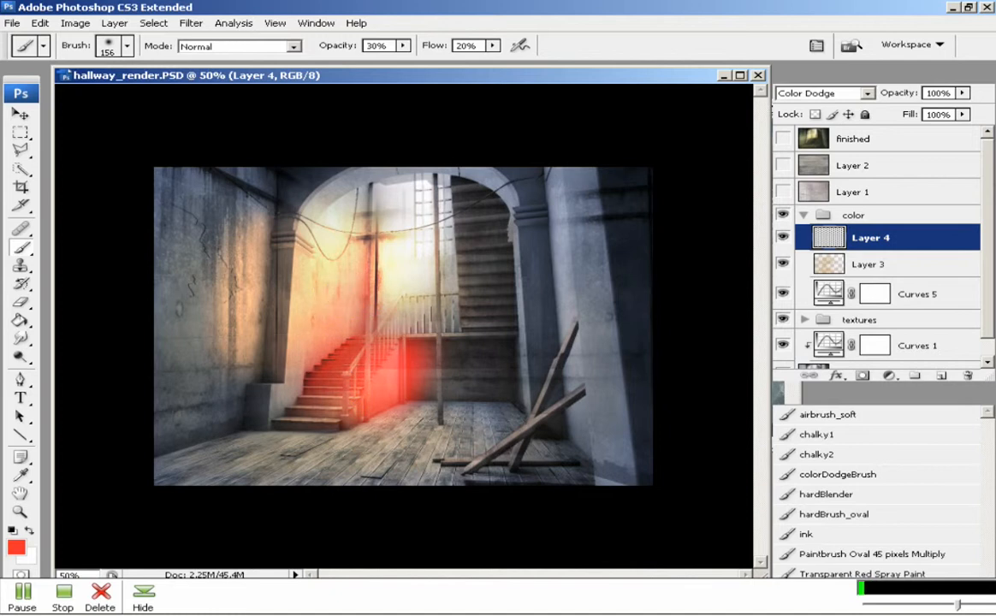
key(ctrl+a)
key(Delete)
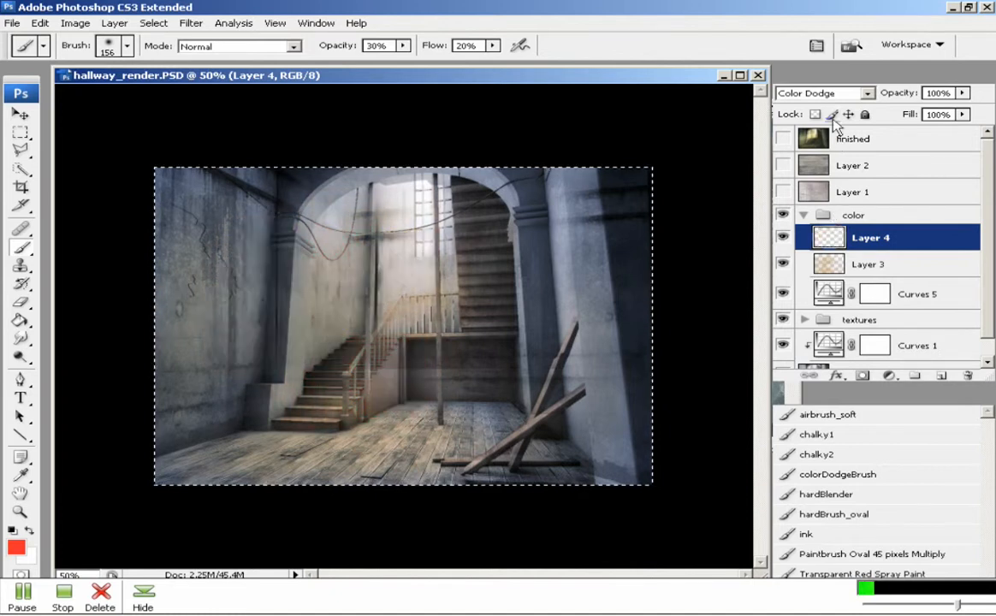
key(ctrl+d)
Step: In the Color Dodge layer's blending options, enable Blend Interior Effects as Group and disable Transparency Shapes Layer
right_click(875, 243)
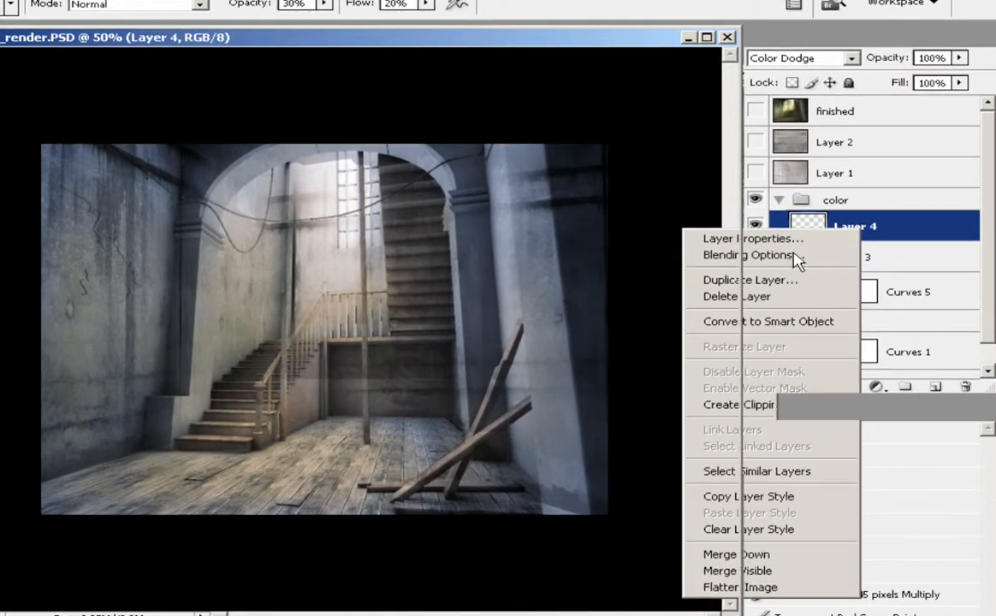
click(796, 256)
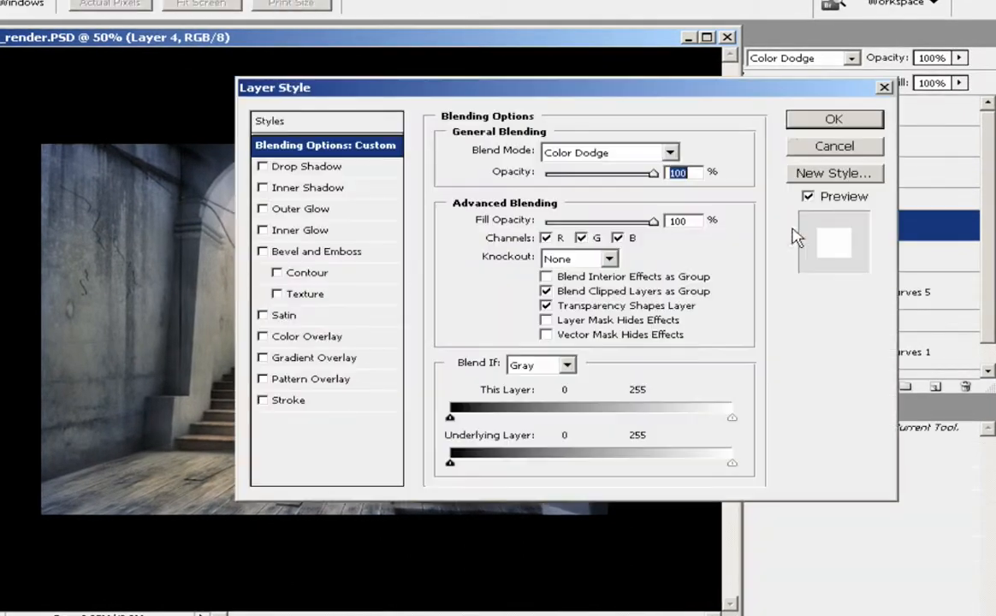
click(547, 277)
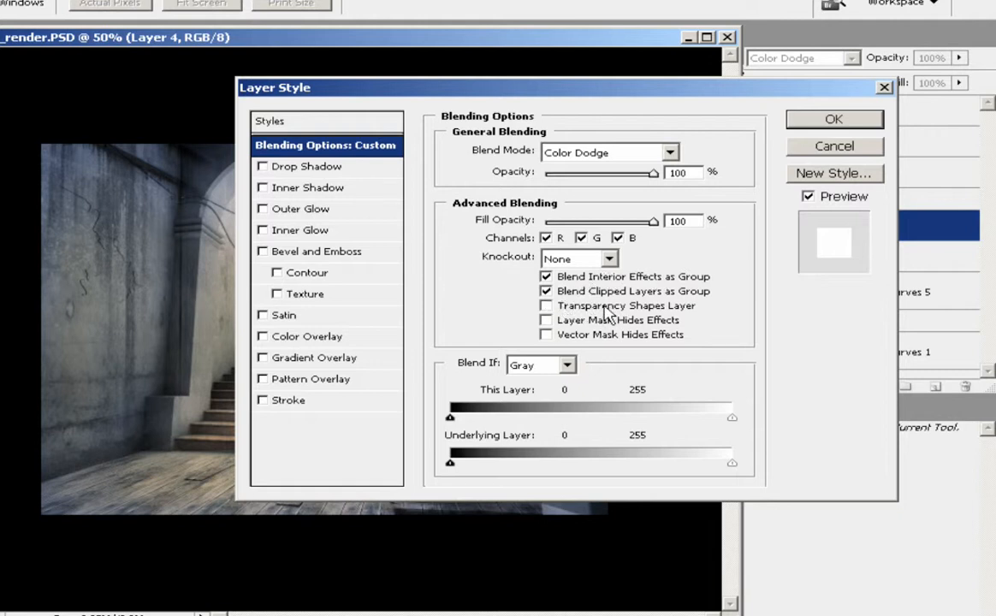
click(839, 120)
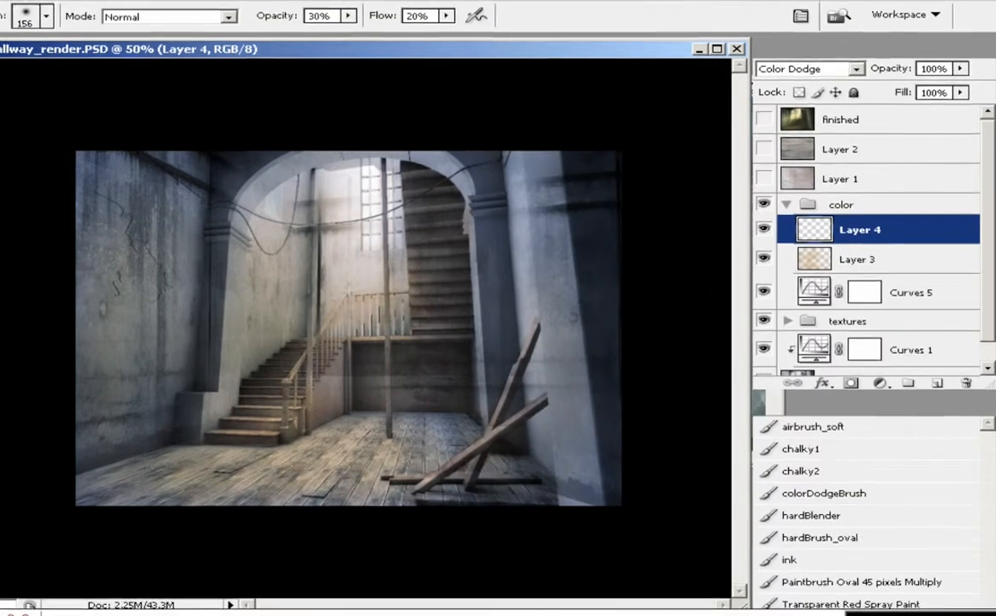
Step: Set the foreground colour to the pale yellow #e0c770
click(16, 547)
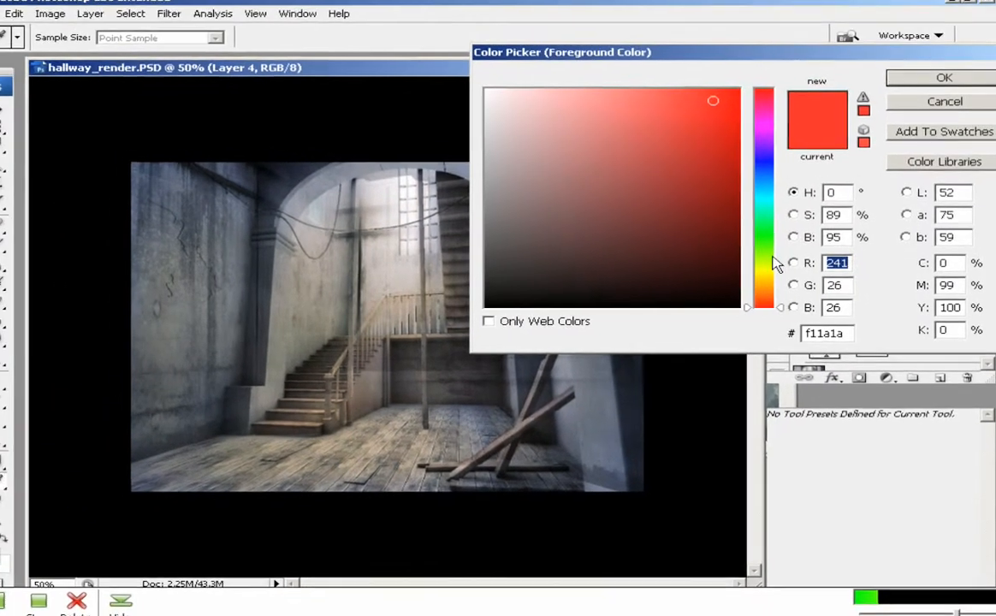
click(770, 280)
mouse_move(629, 152)
mouse_down()
mouse_move(611, 123)
mouse_move(620, 120)
mouse_up()
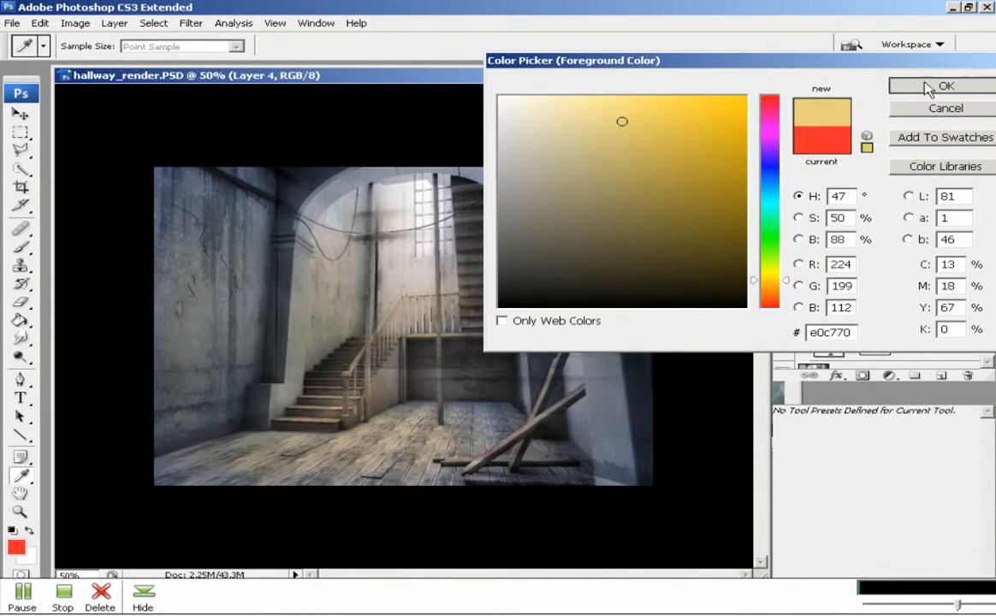
click(928, 88)
Step: Enlarge the brush to 257 px and paint pale yellow light over the window, stairs, floor and side walls on the Color Dodge layer
right_click(408, 235)
drag(551, 292, 577, 292)
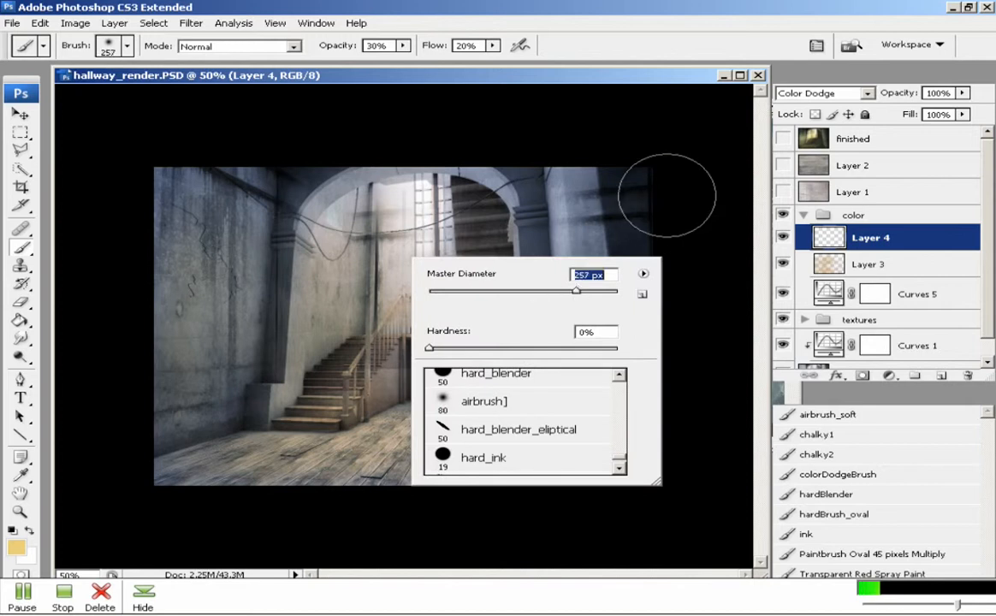
click(666, 196)
mouse_move(434, 216)
mouse_down()
mouse_move(297, 363)
mouse_move(429, 190)
mouse_move(250, 398)
mouse_move(330, 282)
mouse_move(273, 416)
mouse_move(419, 281)
mouse_move(430, 282)
mouse_move(398, 333)
mouse_move(306, 395)
mouse_move(452, 172)
mouse_move(189, 414)
mouse_move(228, 173)
mouse_move(212, 201)
mouse_move(174, 472)
mouse_move(278, 350)
mouse_move(161, 480)
mouse_move(385, 334)
mouse_move(179, 476)
mouse_move(393, 382)
mouse_move(244, 473)
mouse_move(397, 428)
mouse_move(285, 488)
mouse_move(381, 458)
mouse_move(404, 466)
mouse_move(528, 440)
mouse_move(482, 459)
mouse_move(538, 458)
mouse_move(591, 215)
mouse_move(581, 518)
mouse_move(591, 303)
mouse_move(612, 512)
mouse_move(579, 316)
mouse_move(552, 277)
mouse_move(565, 481)
mouse_move(556, 161)
mouse_up()
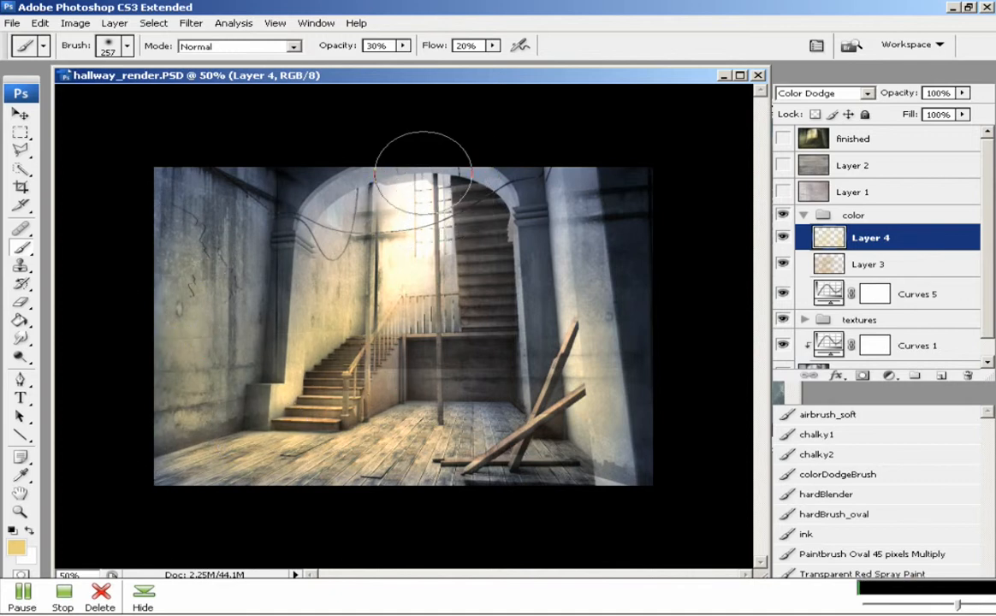
mouse_move(441, 198)
mouse_down()
mouse_move(419, 193)
mouse_move(398, 205)
mouse_move(423, 174)
mouse_move(393, 192)
mouse_move(427, 193)
mouse_move(429, 253)
mouse_up()
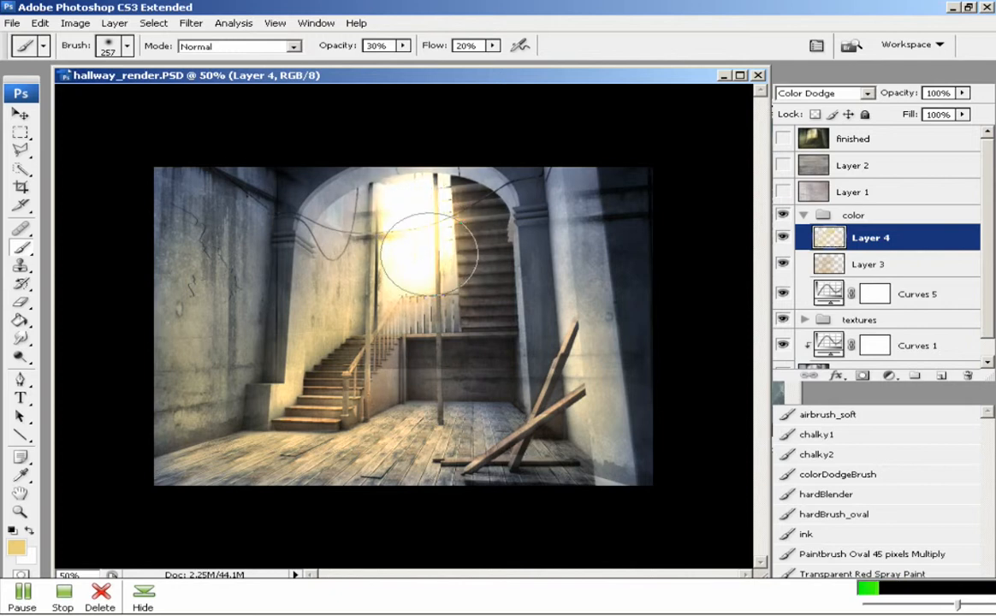
Step: Set the foreground colour to the darker olive #7a6b39 and paint over the window glow and top of the stairs
click(15, 545)
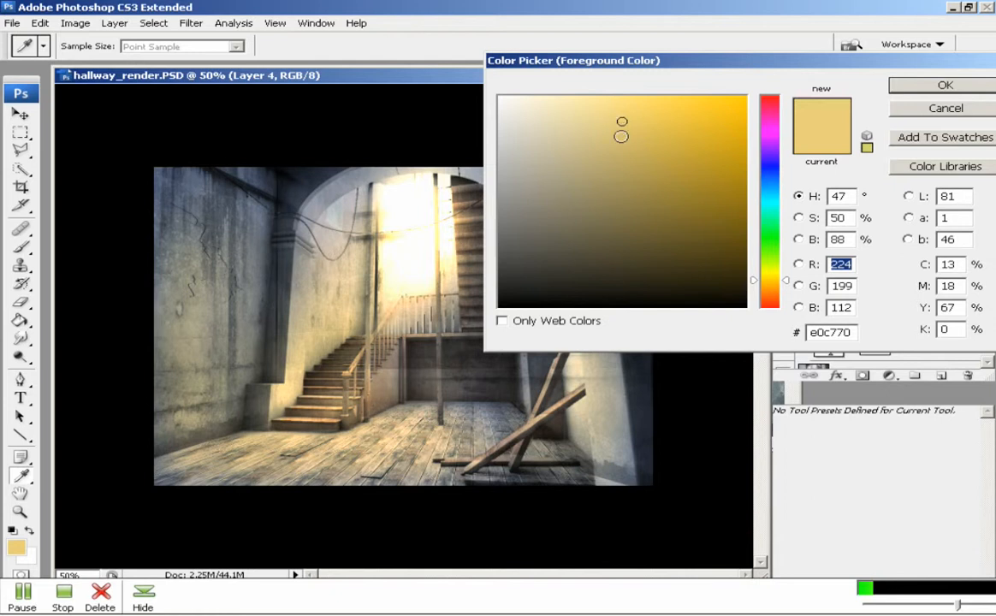
drag(622, 122, 631, 206)
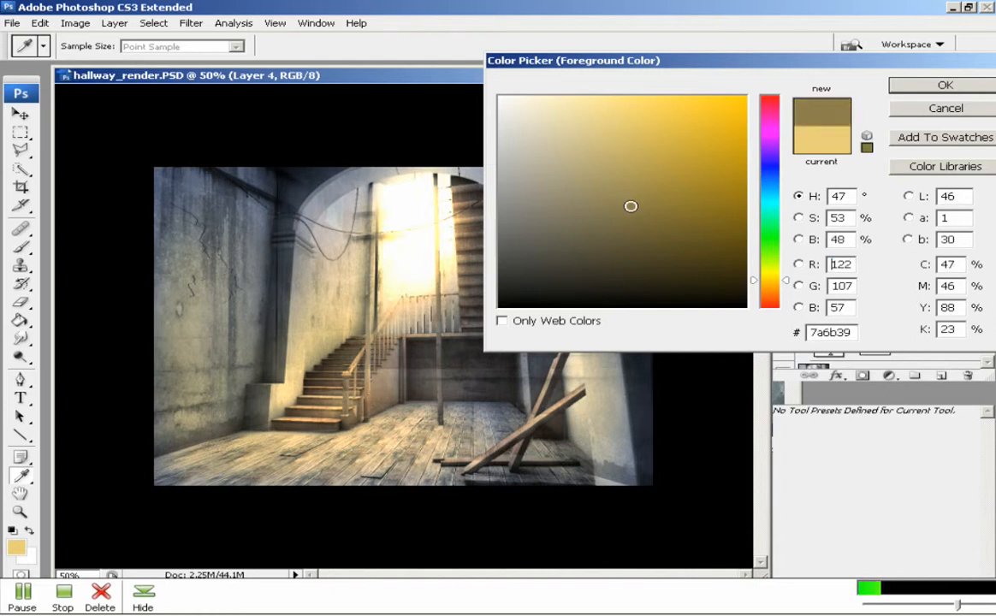
click(902, 87)
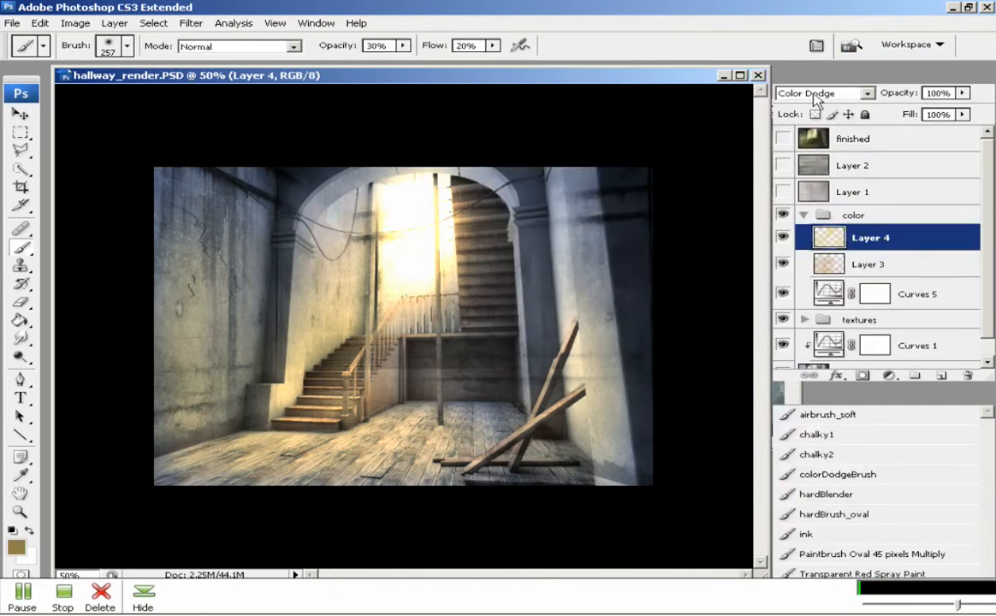
mouse_move(446, 215)
mouse_down()
mouse_move(403, 260)
mouse_move(414, 189)
mouse_move(416, 290)
mouse_move(423, 218)
mouse_move(418, 268)
mouse_move(403, 197)
mouse_move(396, 304)
mouse_move(406, 266)
mouse_move(392, 311)
mouse_up()
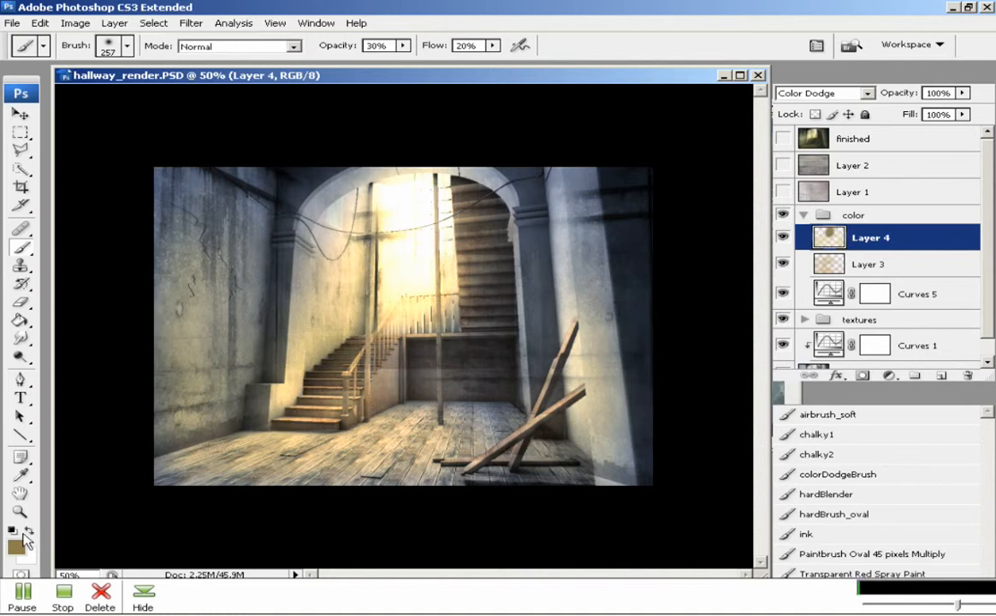
Step: Set the foreground colour to the near-black #29271e and paint over the window and stair wall to tone down the glow
click(16, 547)
click(565, 274)
click(937, 87)
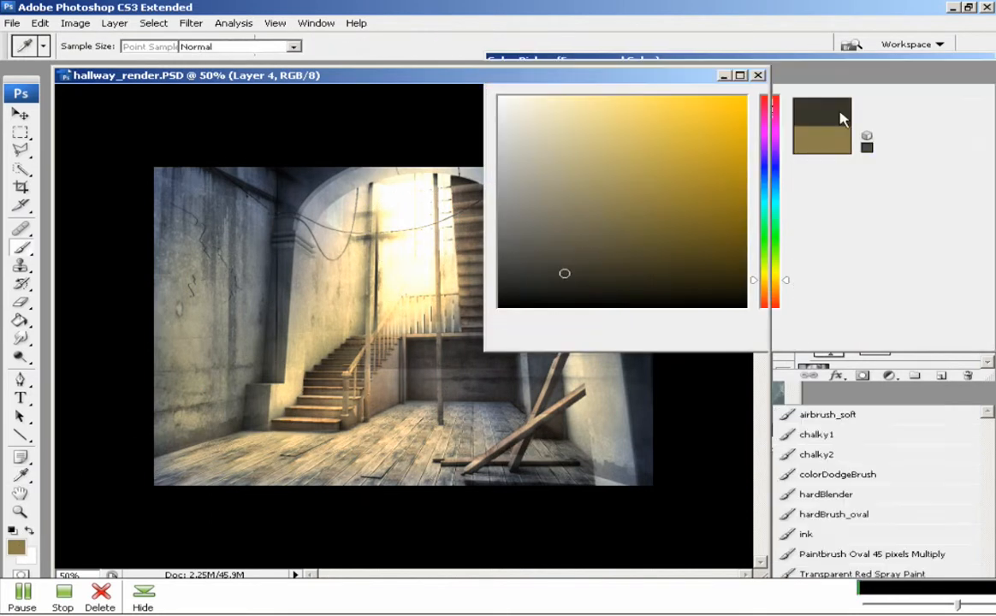
mouse_move(403, 304)
mouse_down()
mouse_move(419, 244)
mouse_move(427, 257)
mouse_move(425, 199)
mouse_move(405, 336)
mouse_move(397, 175)
mouse_move(385, 335)
mouse_move(416, 178)
mouse_move(404, 302)
mouse_move(414, 190)
mouse_move(371, 325)
mouse_move(382, 220)
mouse_move(404, 203)
mouse_move(401, 281)
mouse_move(306, 364)
mouse_up()
Step: Choose a muted olive-brown foreground colour, undo the last stroke, and paint soft light over the staircase on the Color Dodge layer
click(16, 547)
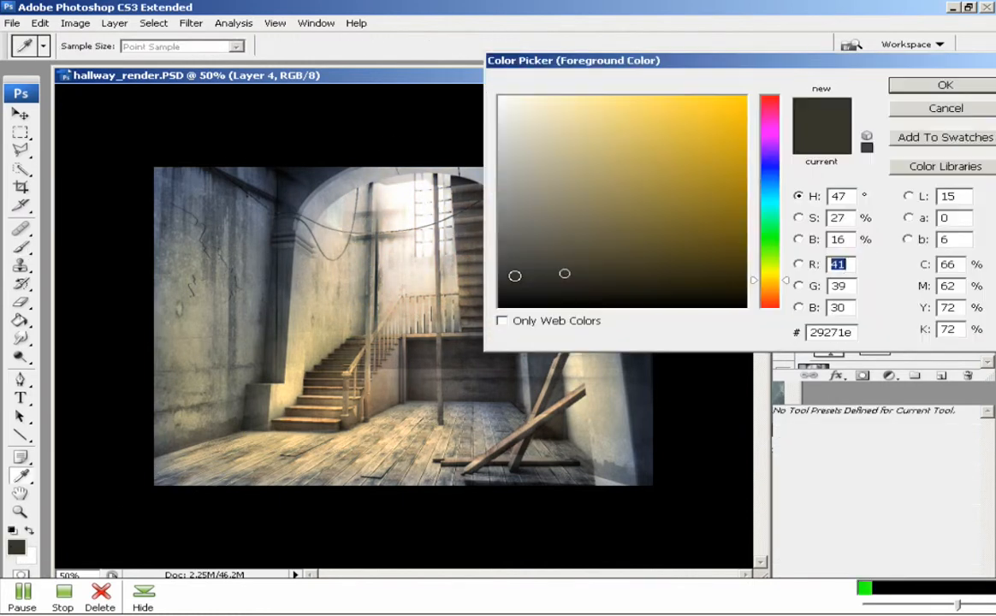
drag(620, 231, 645, 219)
click(943, 86)
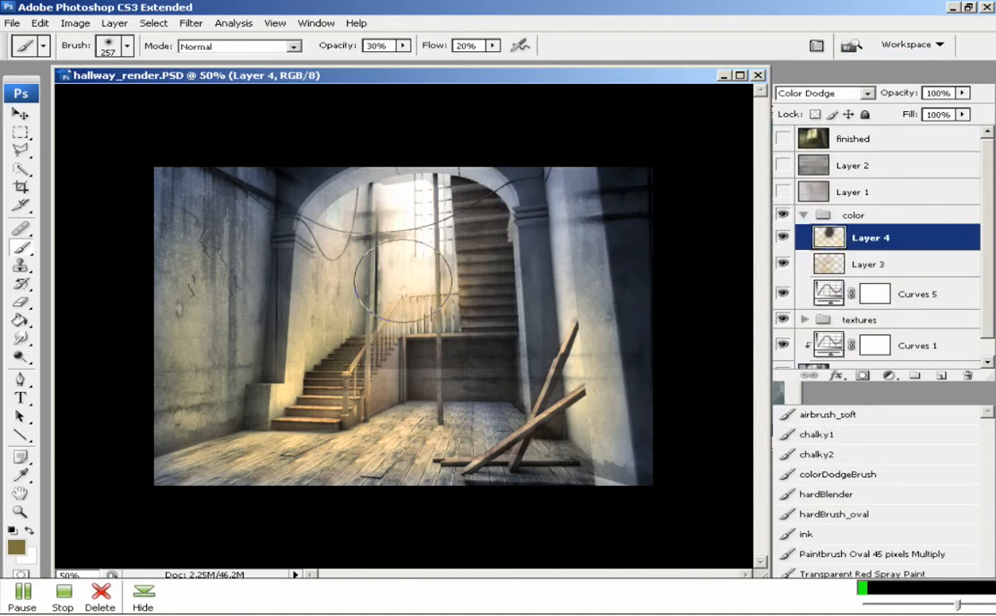
key(ctrl+z)
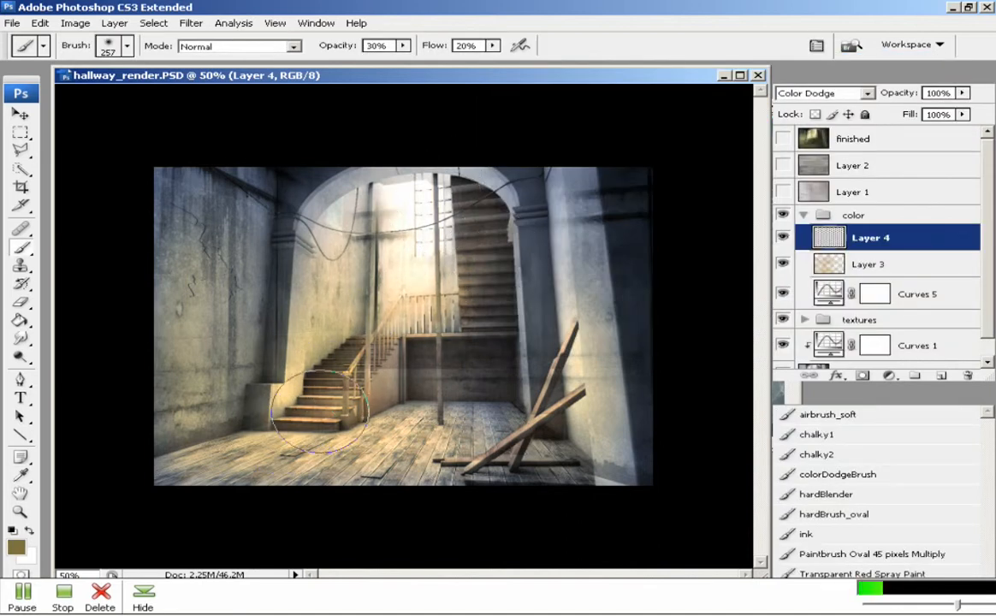
drag(320, 410, 361, 352)
Step: Toggle the Color Dodge layer's visibility off and on to compare the hallway with and without its painted light
click(783, 237)
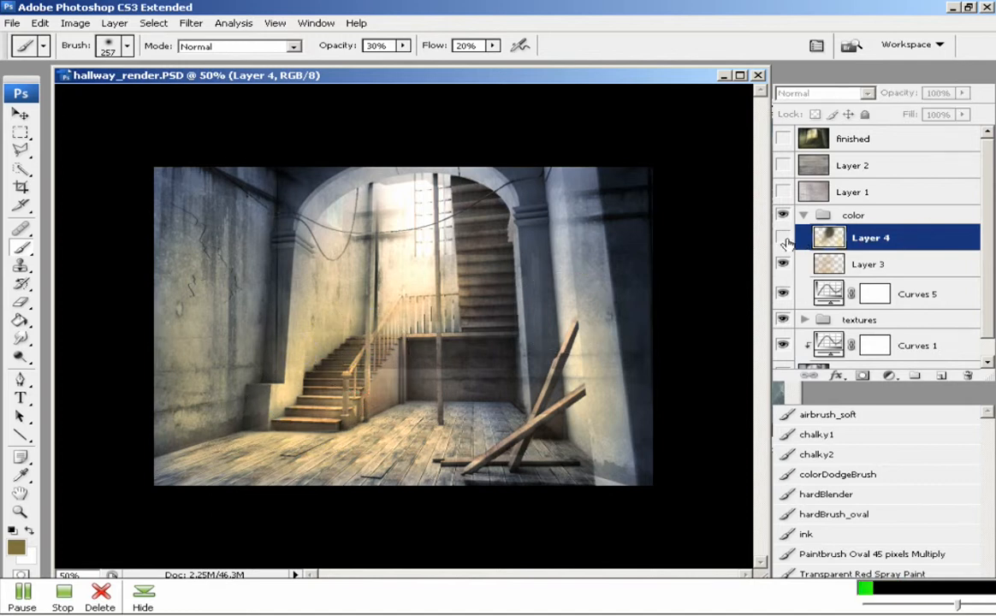
click(783, 237)
click(783, 237)
click(783, 244)
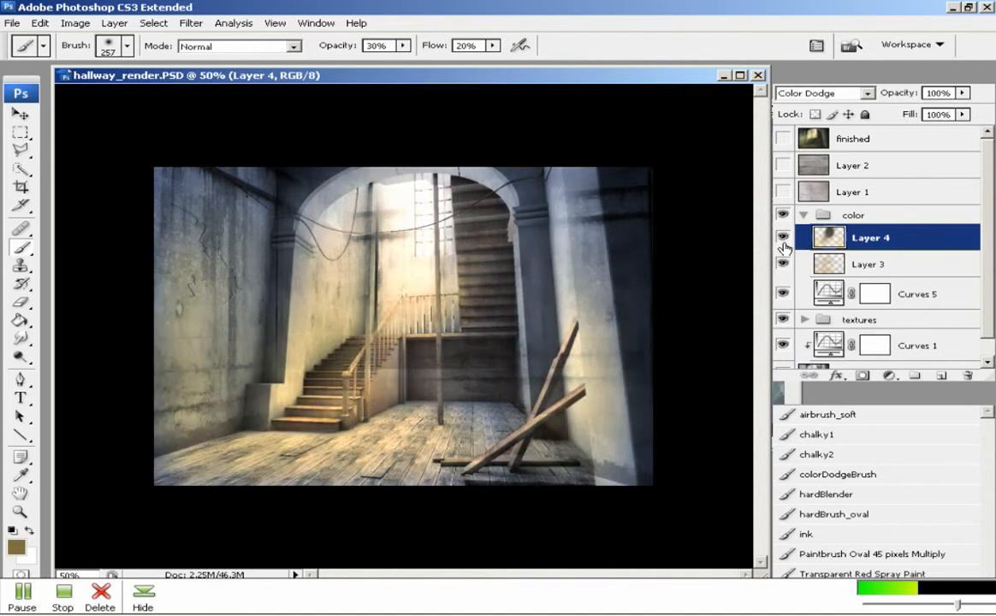
click(783, 243)
click(783, 239)
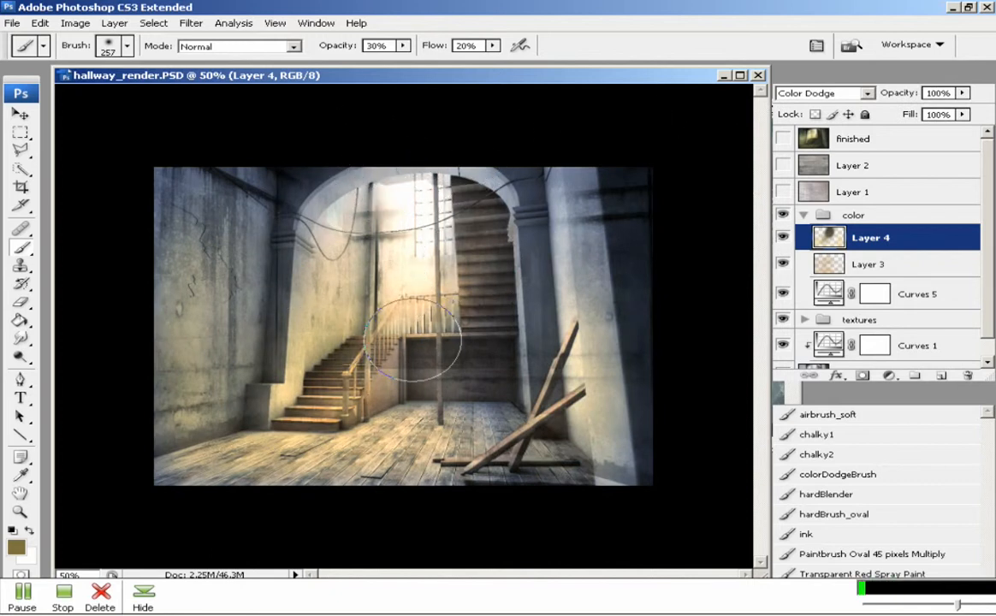
drag(623, 392, 625, 399)
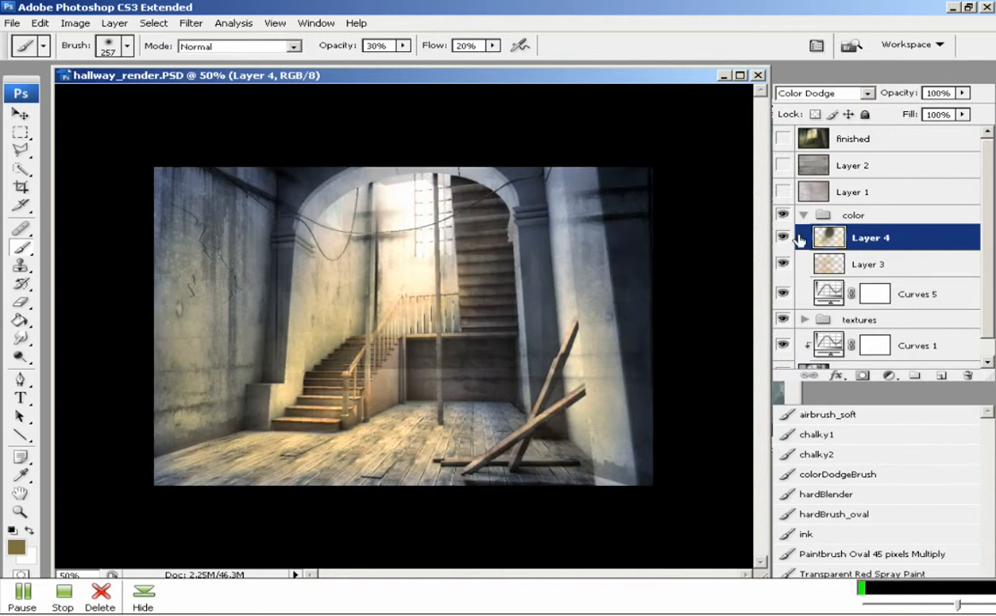
Step: Set up a 137 px eraser with 73% hardness, 96% opacity and 100% flow, and erase the Layer 4 glow from the upper staircase
key(e)
right_click(441, 240)
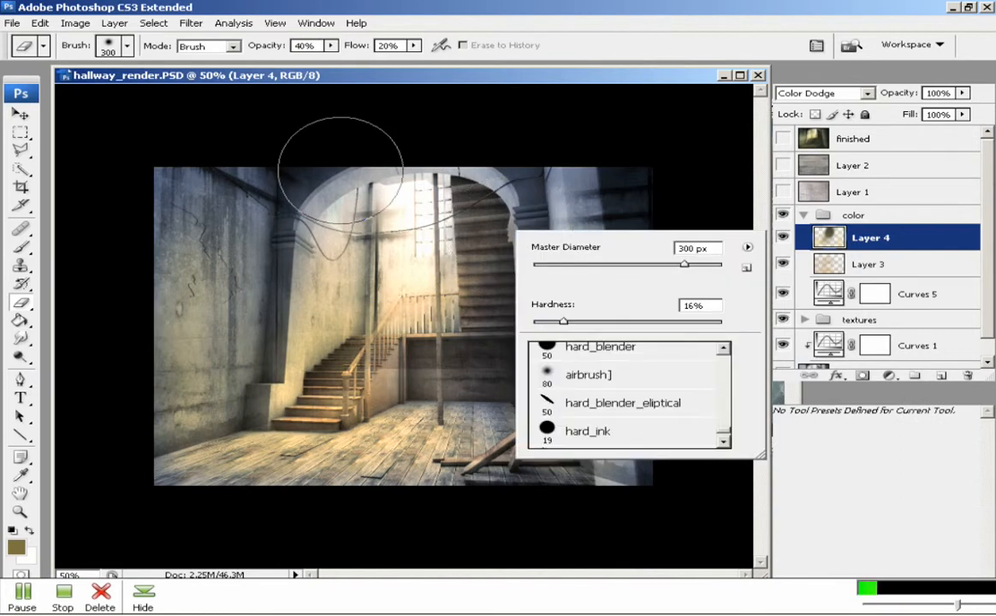
click(25, 308)
click(330, 46)
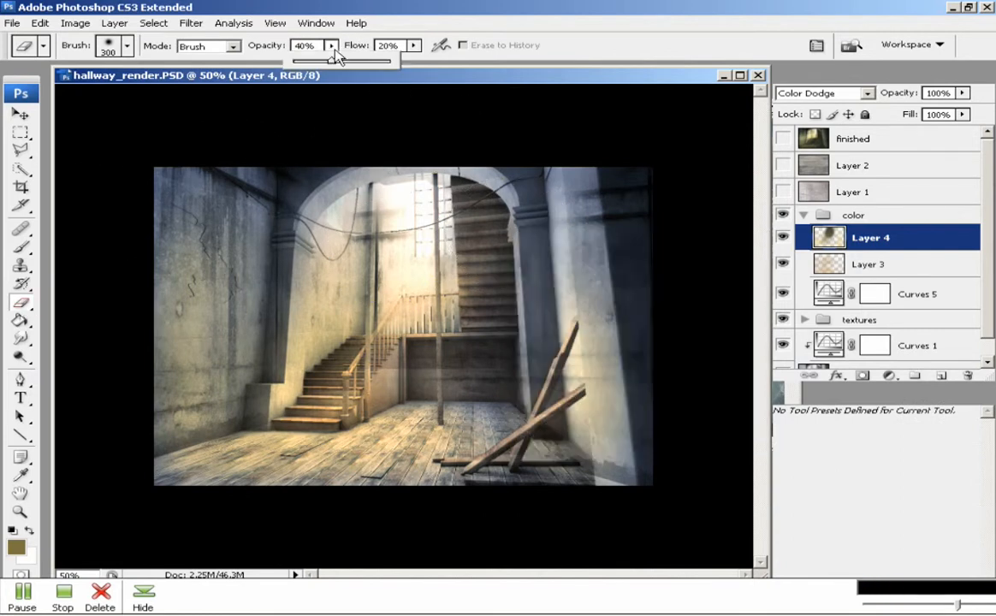
drag(409, 53, 453, 60)
right_click(525, 183)
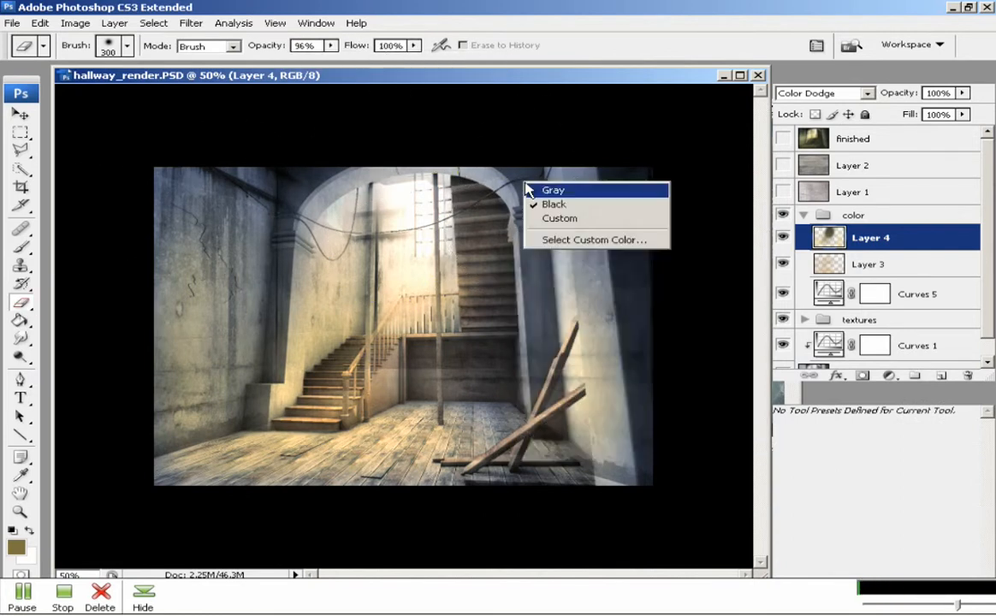
click(546, 205)
right_click(510, 195)
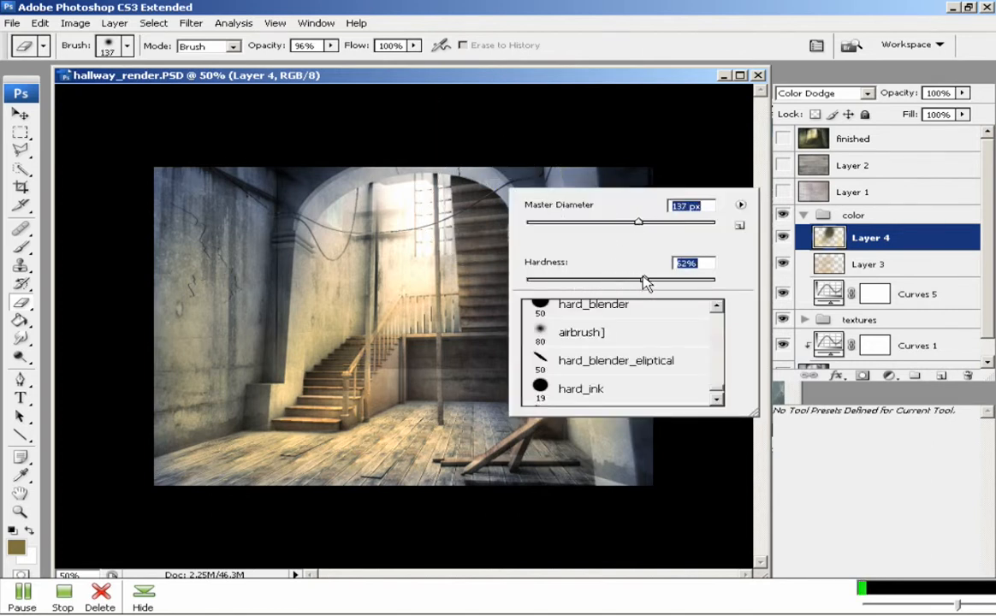
drag(643, 275, 663, 275)
mouse_move(504, 178)
mouse_down()
mouse_move(487, 177)
mouse_move(490, 342)
mouse_move(492, 249)
mouse_up()
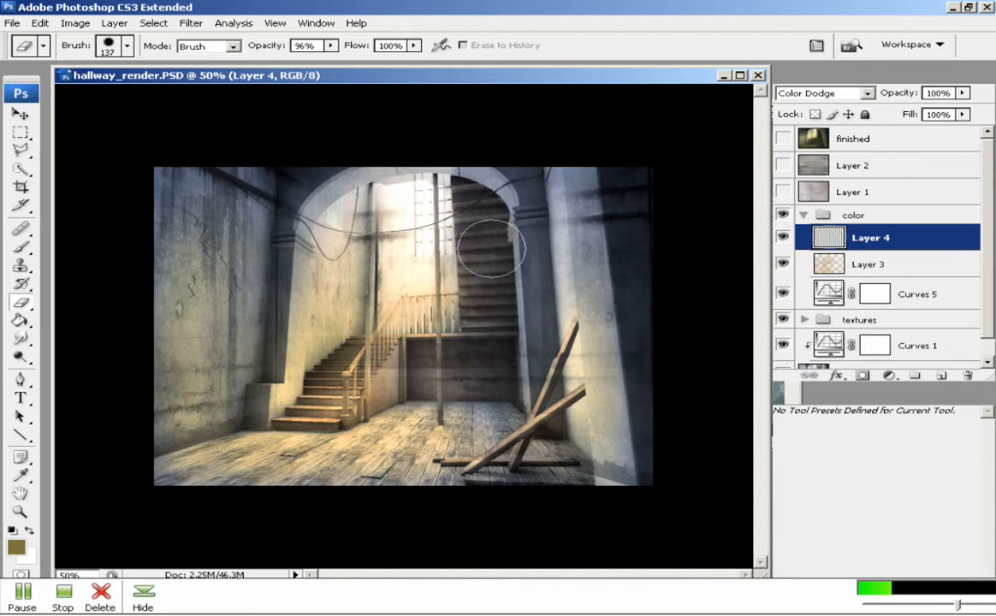
Step: Resize the eraser to 94, 147 and 68 px while erasing the glow below the landing and along the left pillar
right_click(484, 369)
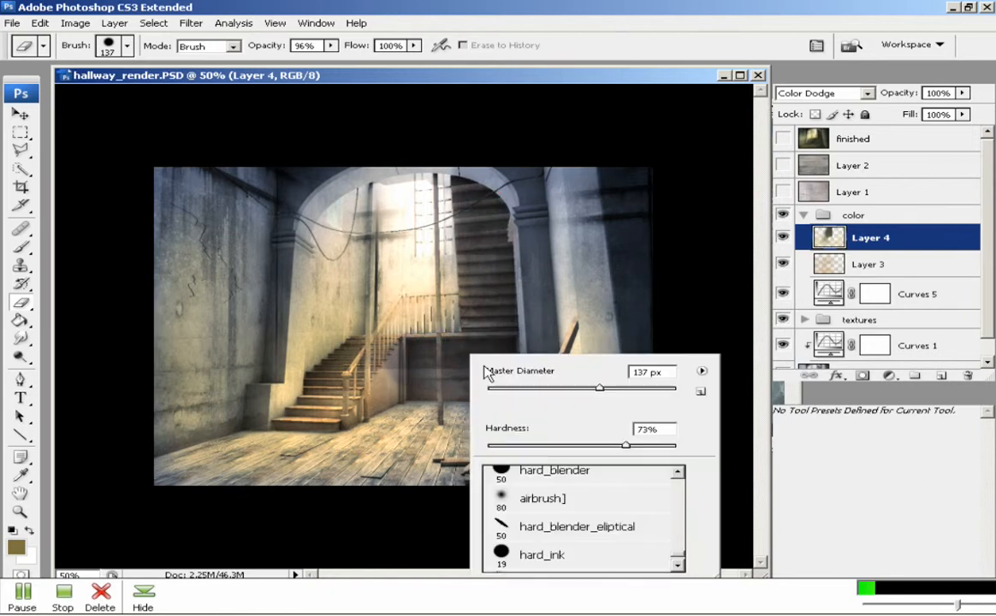
key(Return)
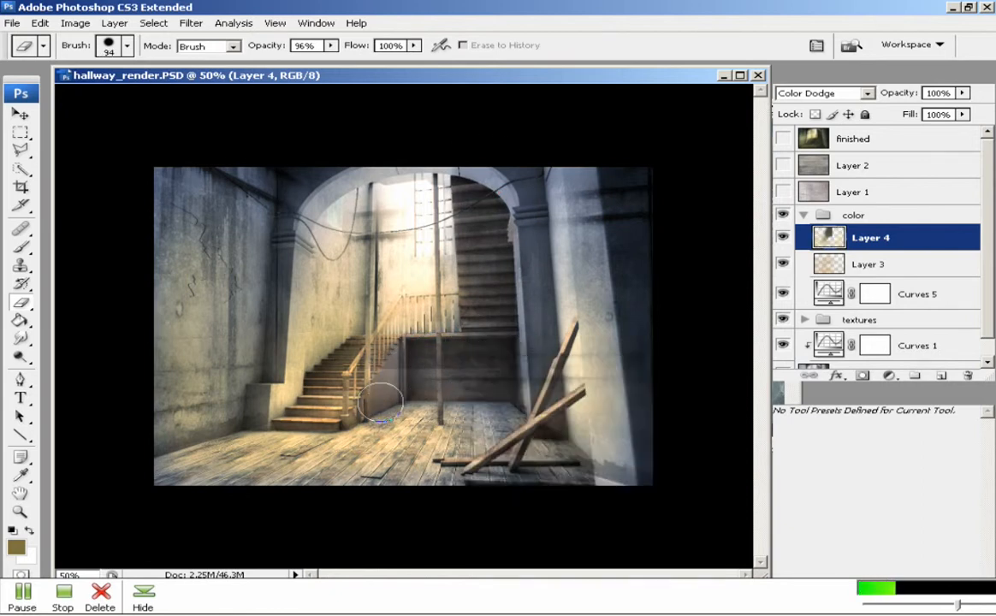
right_click(467, 413)
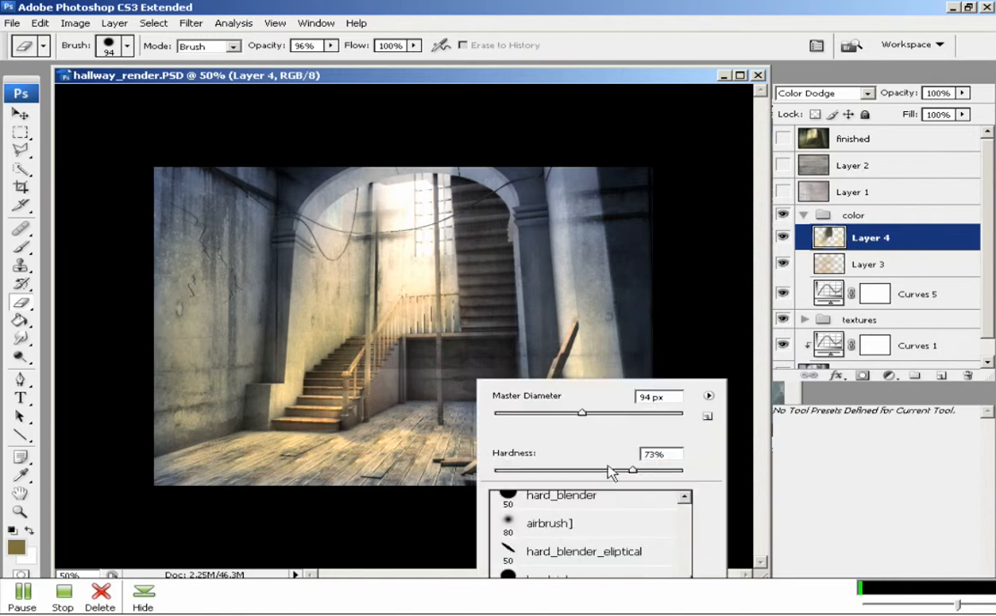
drag(607, 422, 610, 423)
key(Return)
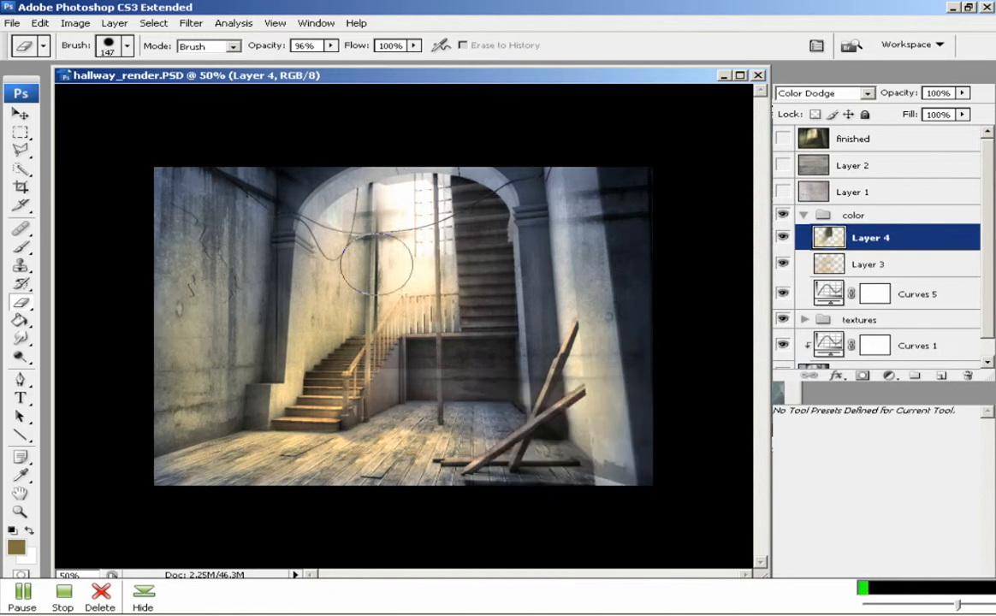
right_click(269, 342)
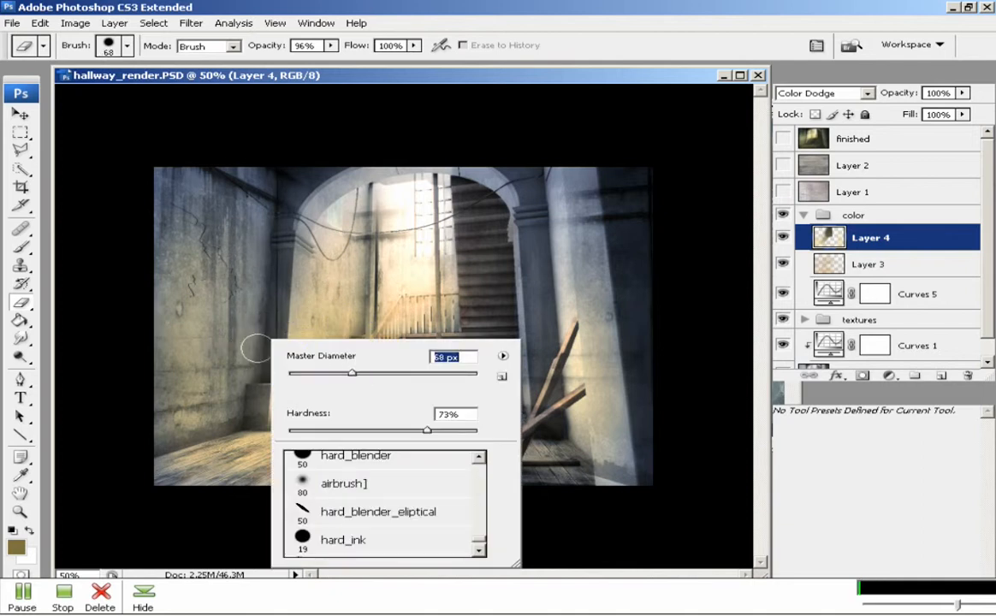
key(Return)
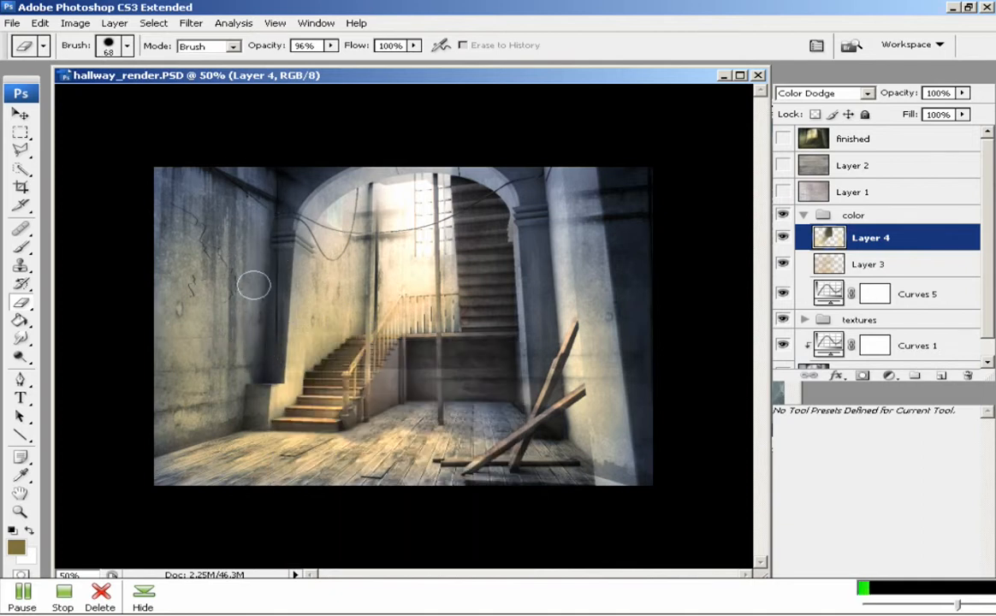
Step: Lower the eraser to 35% opacity and 44% flow, and softly erase the glow around the left pillar's base
right_click(306, 303)
click(331, 45)
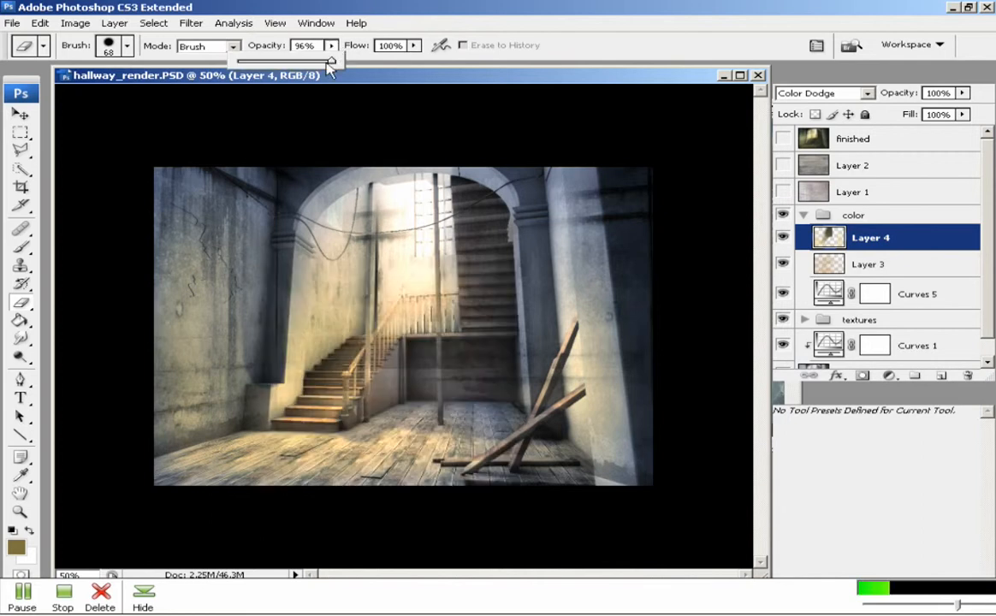
click(414, 45)
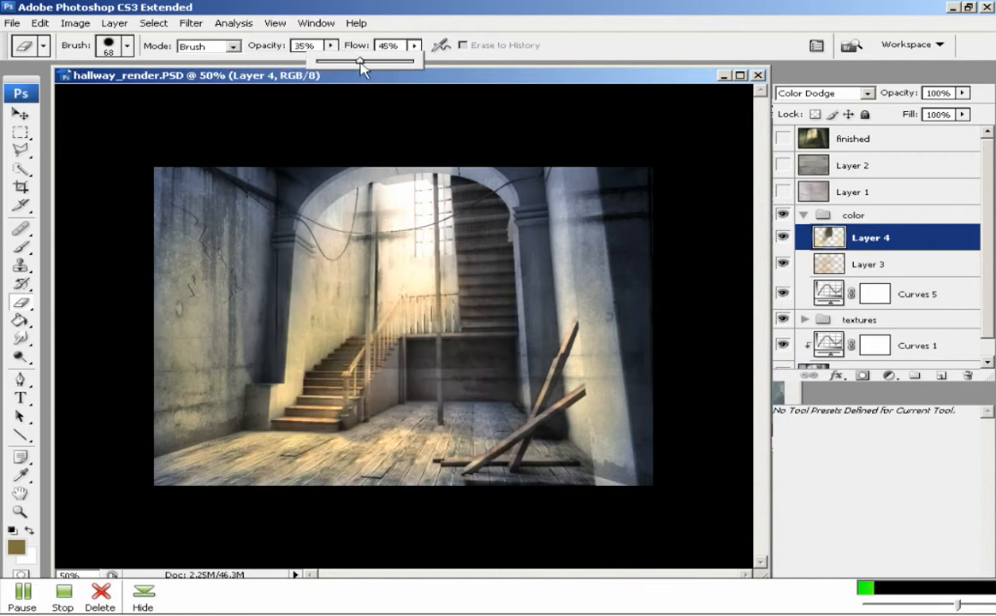
drag(362, 68, 360, 69)
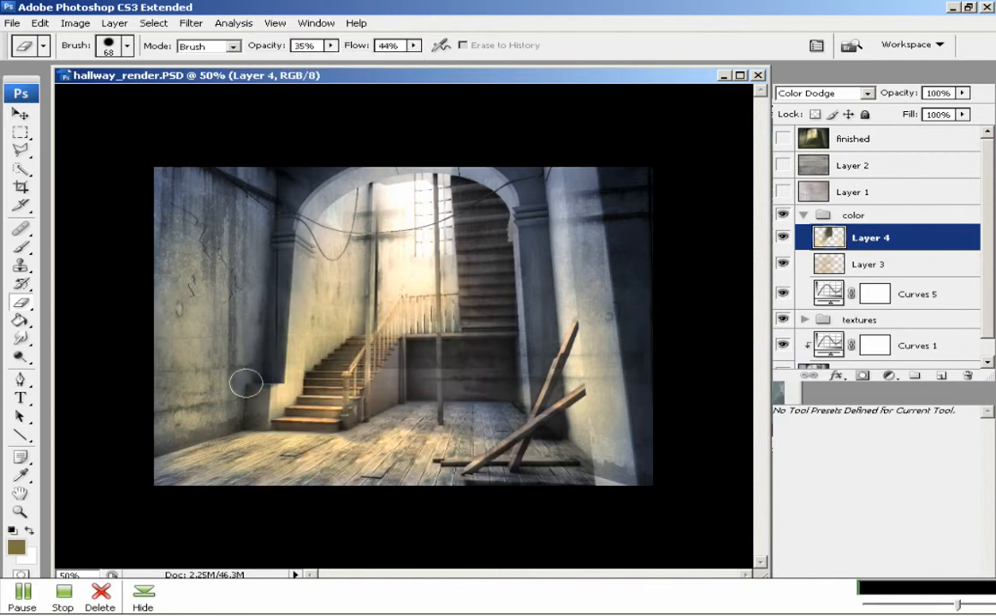
mouse_move(246, 383)
mouse_down()
mouse_move(213, 258)
mouse_move(234, 376)
mouse_move(196, 182)
mouse_move(256, 409)
mouse_up()
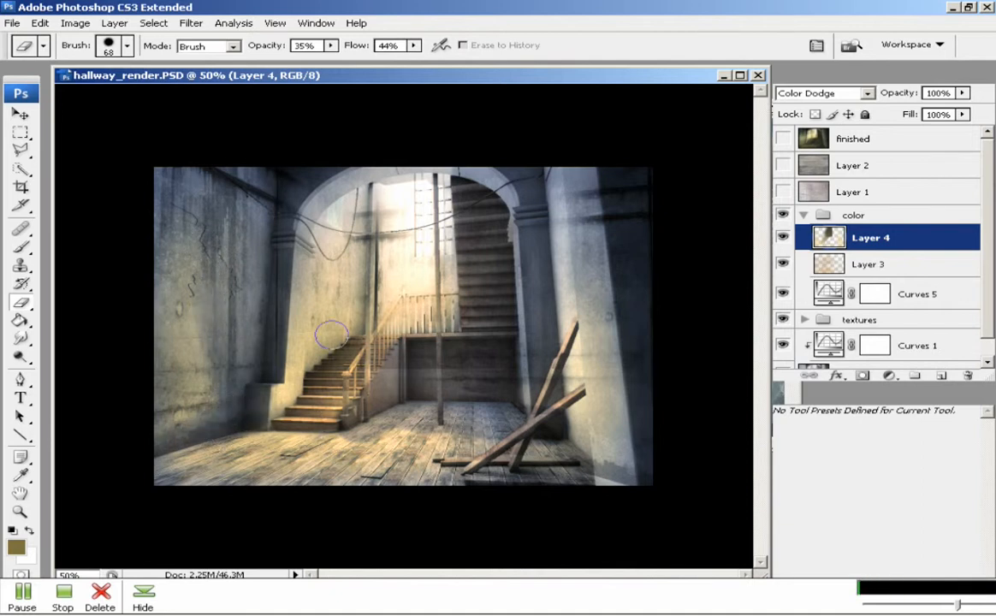
Step: Erase stray glow from the floor beside the stairs and around the crossed planks with a smaller 60 px eraser
key(ctrl+plus)
key(bracketleft)
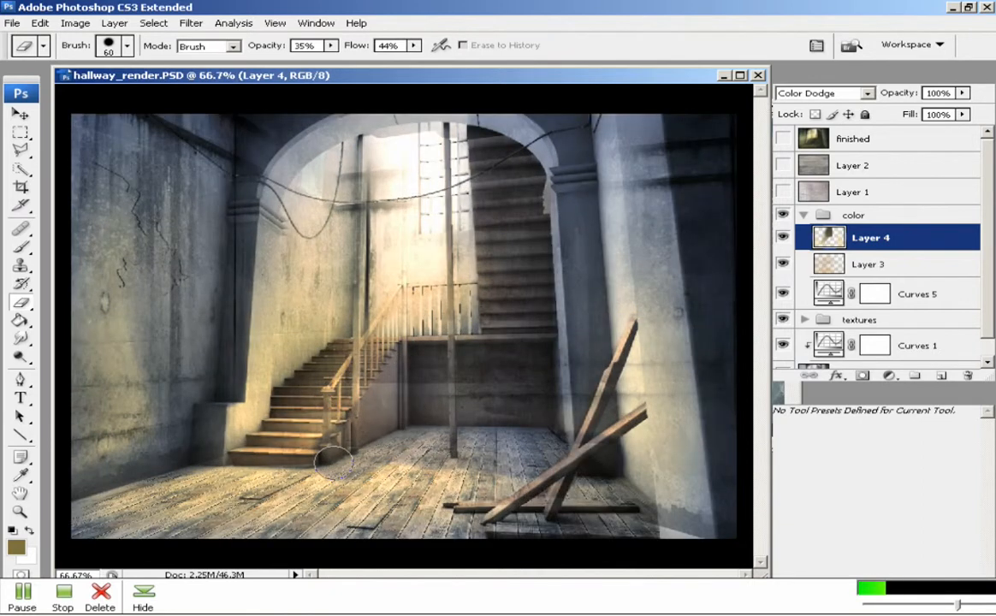
drag(350, 478, 482, 468)
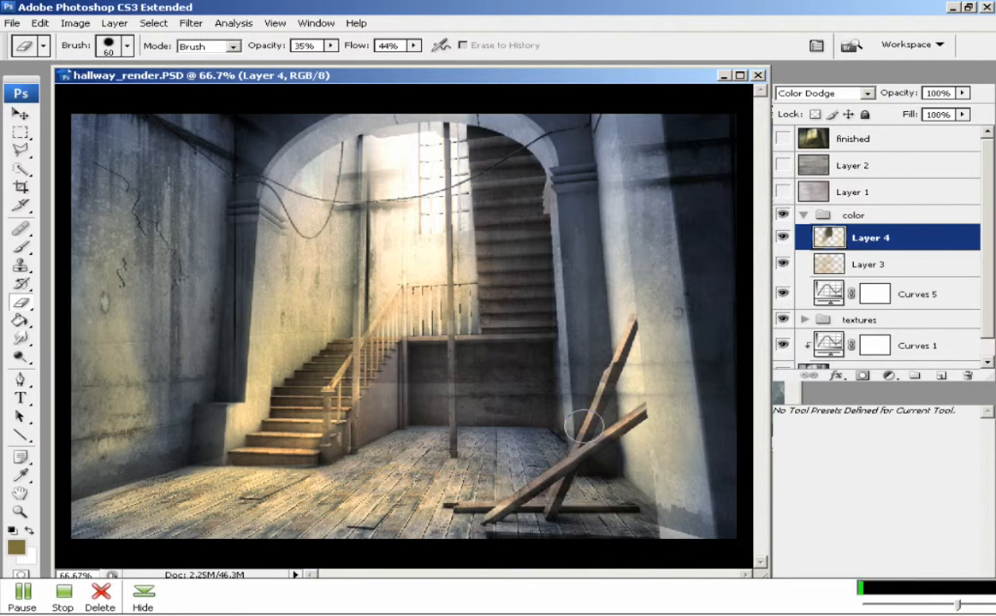
mouse_move(582, 425)
mouse_down()
mouse_move(564, 342)
mouse_move(590, 282)
mouse_move(624, 402)
mouse_move(623, 256)
mouse_move(496, 319)
mouse_up()
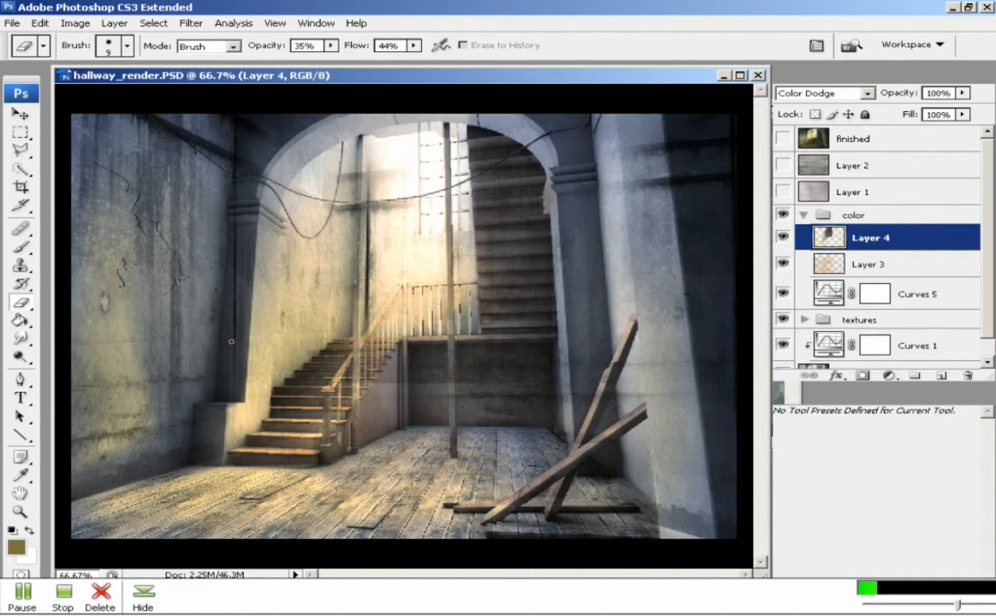
Step: Toggle Layer 4's visibility repeatedly to compare the hallway with and without its light, and test its fill strength
key(ctrl+minus)
key(ctrl+minus)
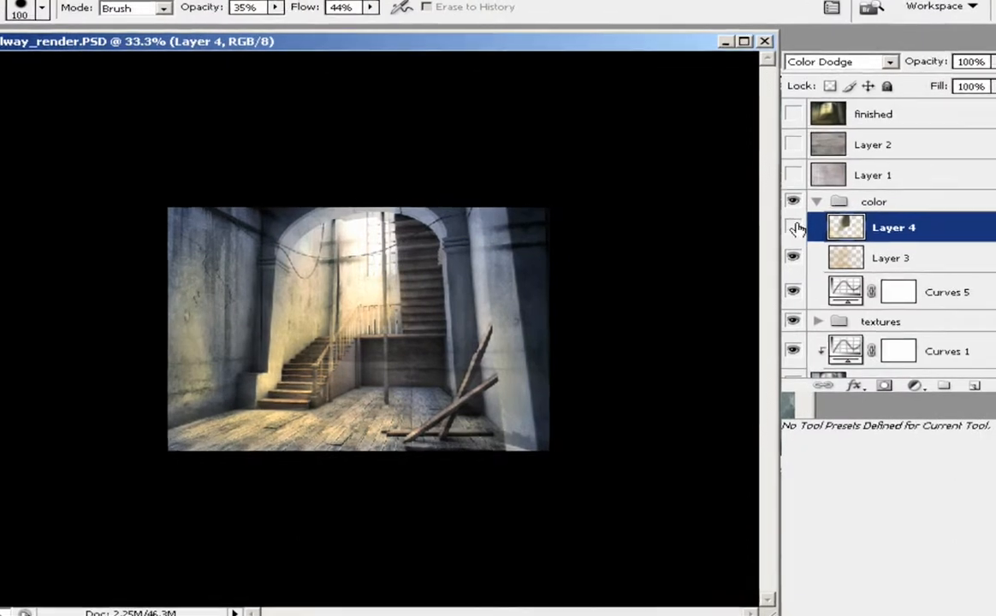
click(782, 237)
click(800, 223)
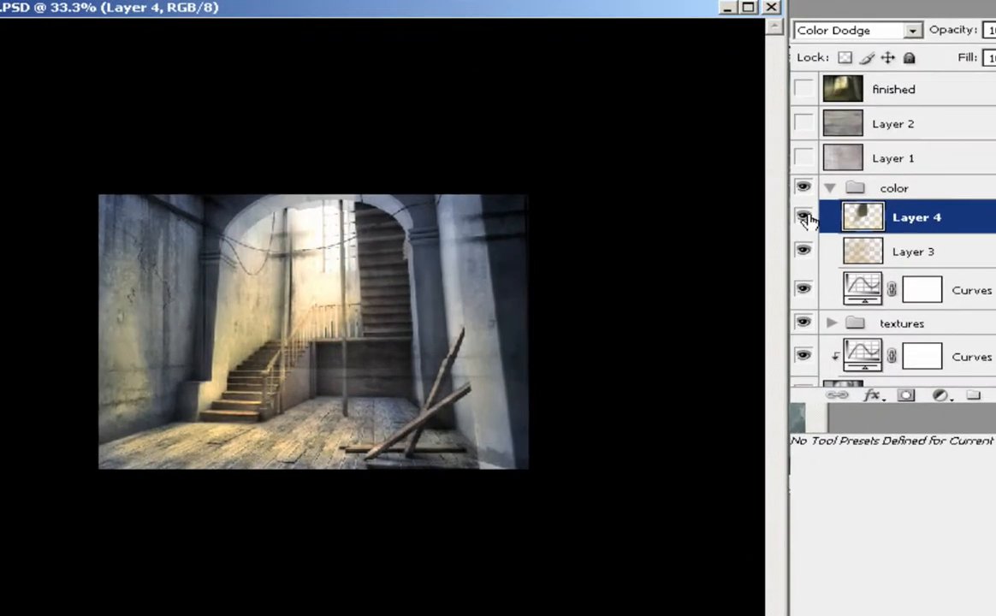
click(800, 223)
click(800, 223)
click(800, 223)
click(807, 217)
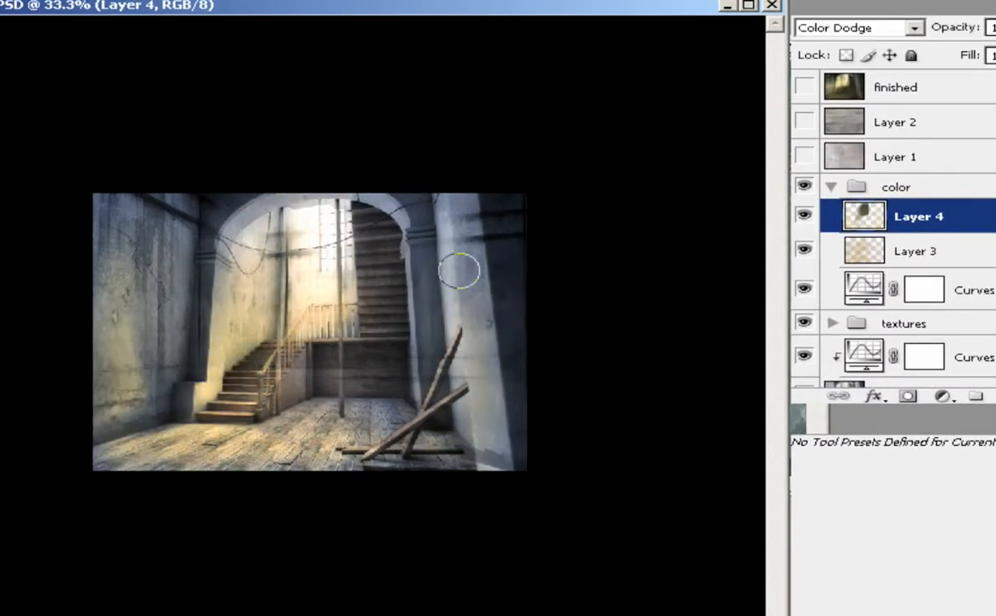
click(809, 219)
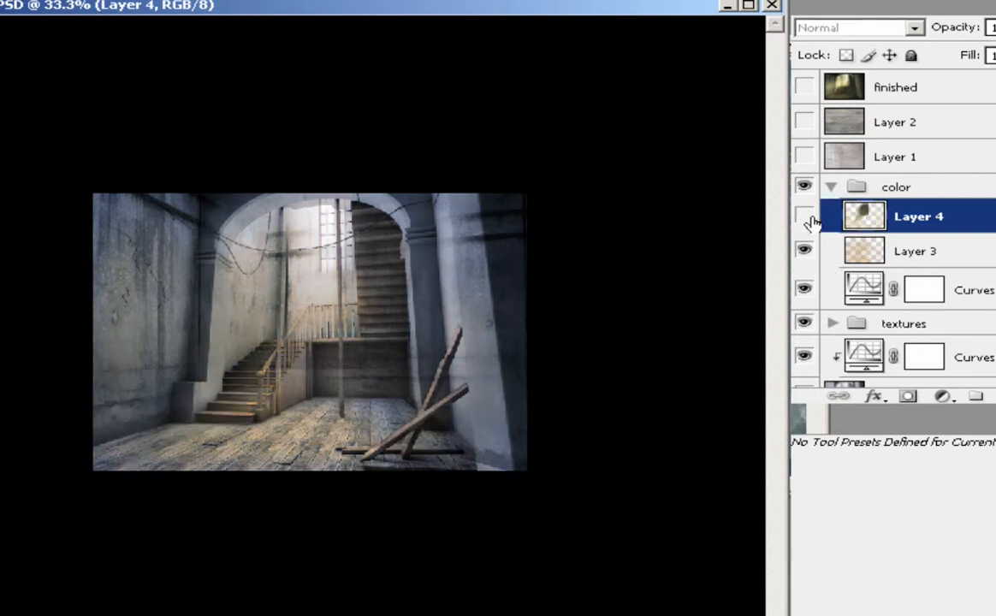
click(809, 219)
click(811, 219)
click(808, 219)
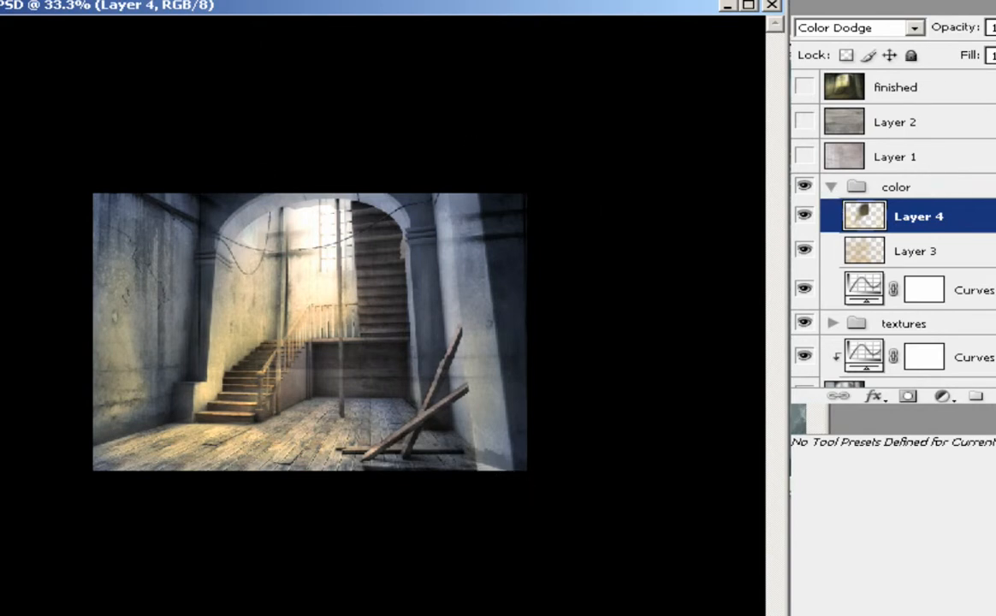
click(994, 56)
mouse_move(992, 77)
mouse_down()
mouse_move(945, 81)
mouse_move(995, 79)
mouse_up()
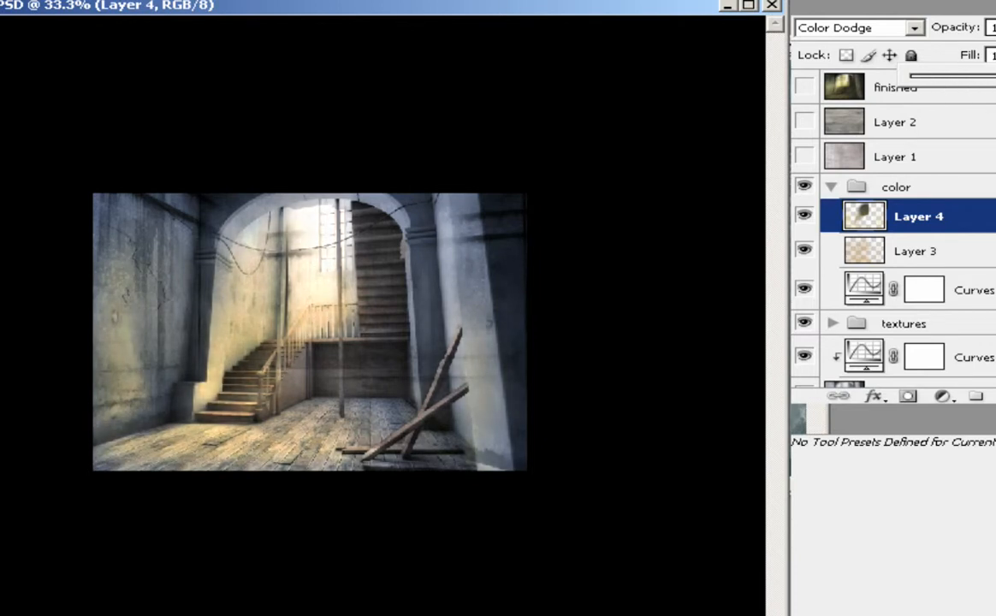
Step: Rename the Color Dodge Layer 4 as lightLayer
click(926, 218)
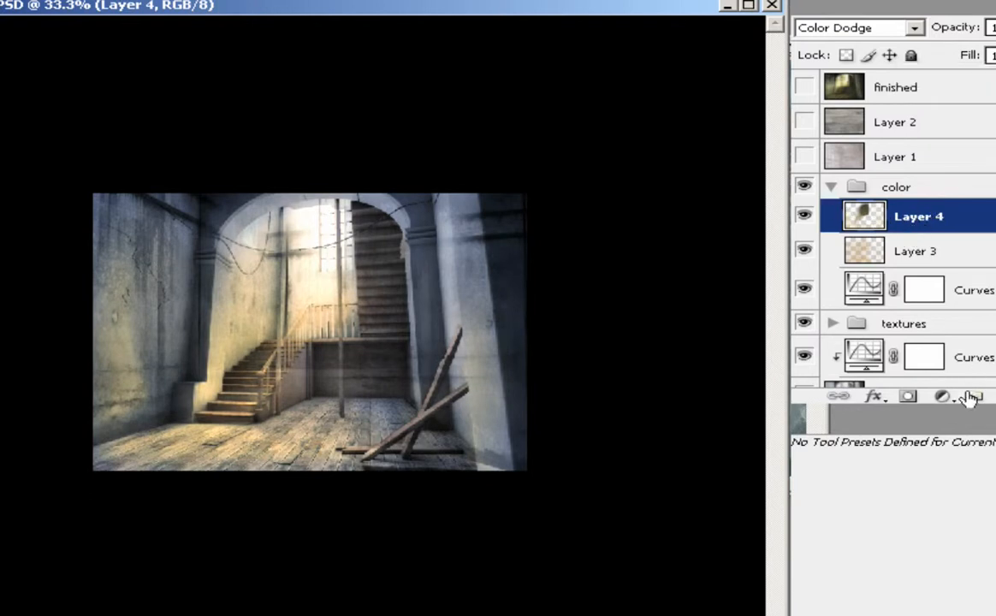
double_click(917, 218)
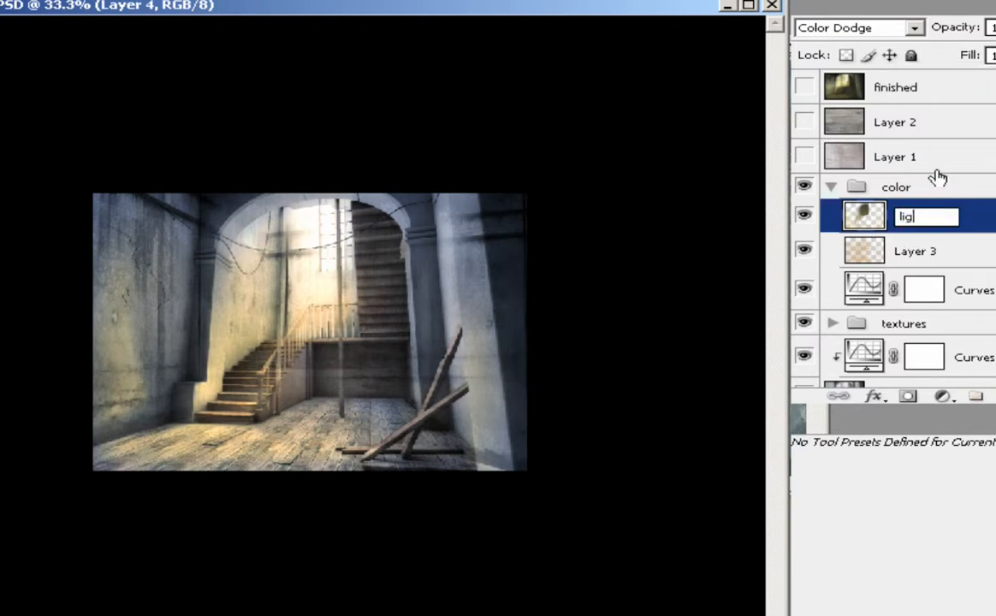
text(lightLayer)
Step: Add a new layer above lightLayer in the color group and name it shadows
right_click(912, 194)
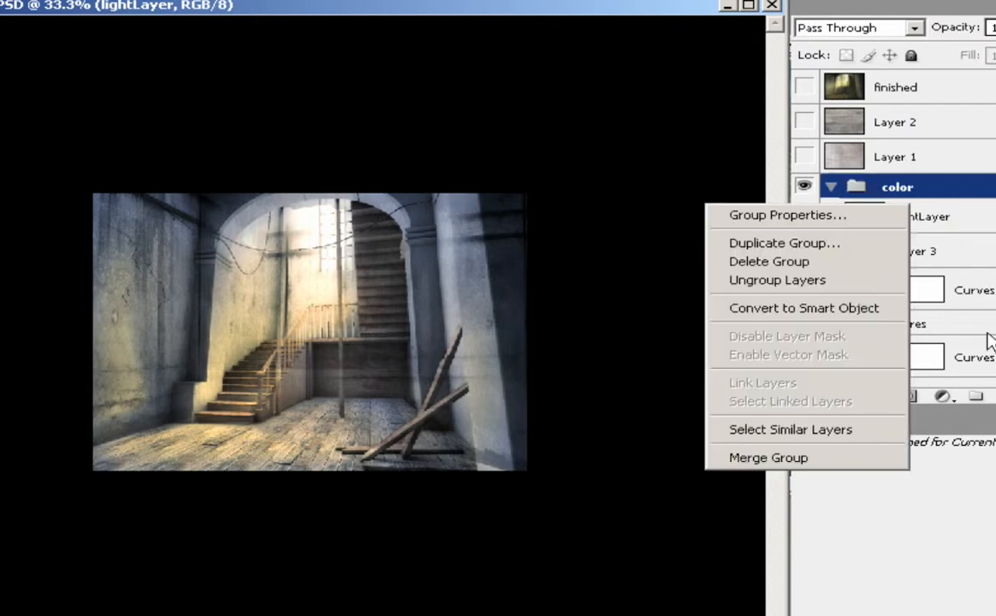
click(994, 396)
click(994, 396)
double_click(942, 217)
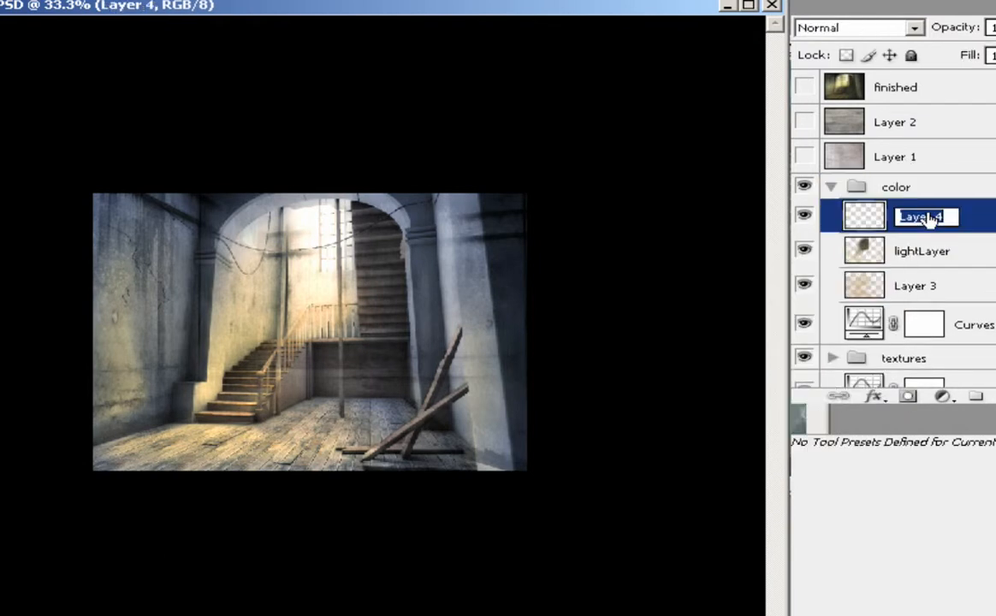
text(shadows)
key(Return)
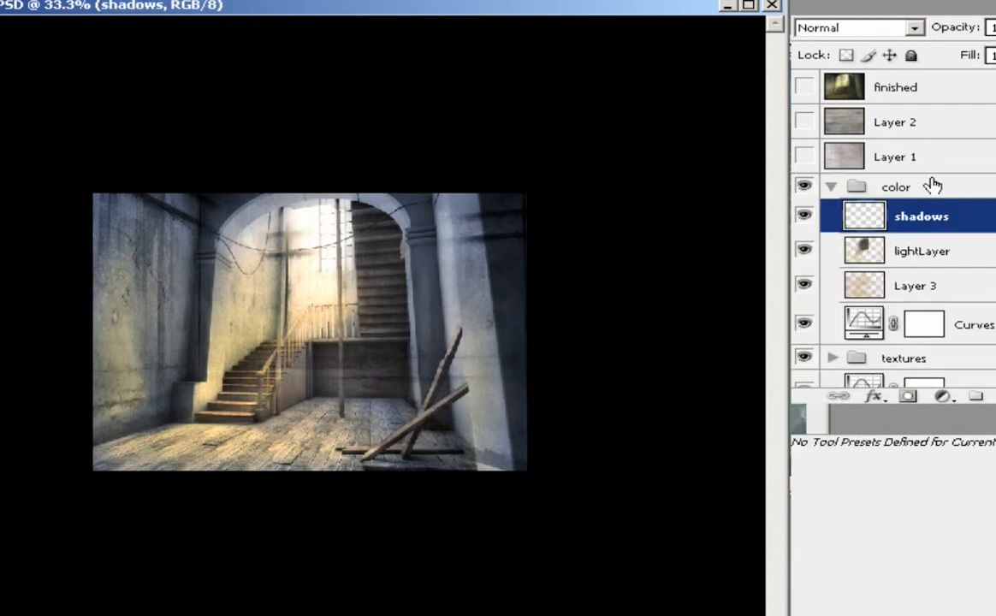
Step: Review the blend modes of lightLayer and Layer 3, and set the shadows layer to Multiply
click(885, 253)
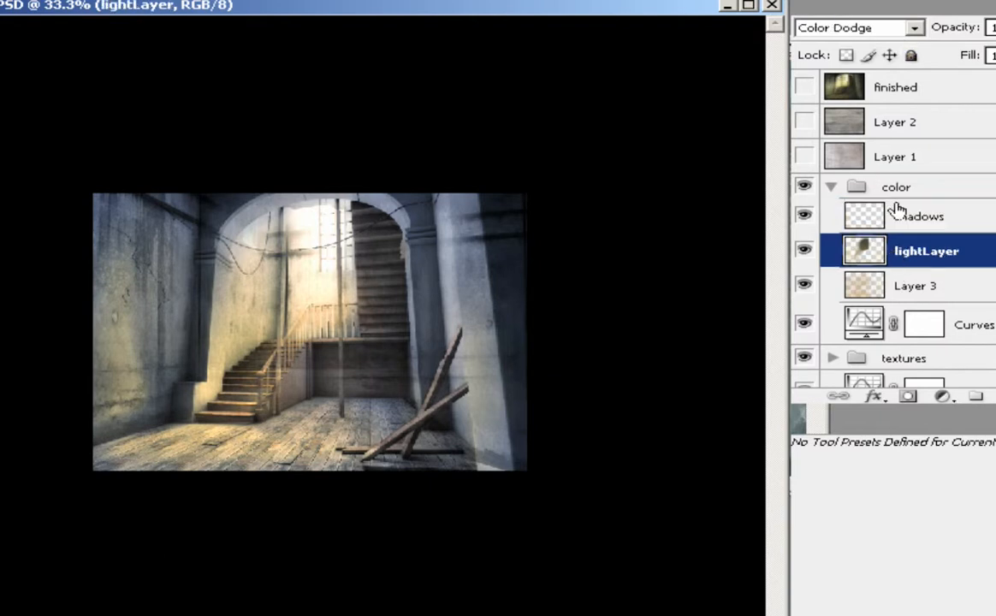
click(891, 287)
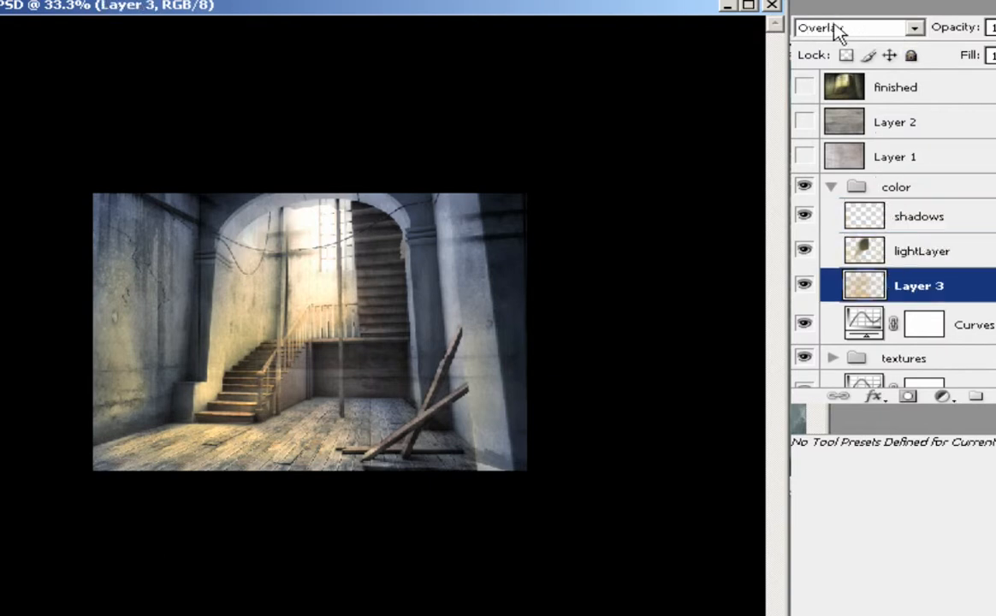
click(892, 250)
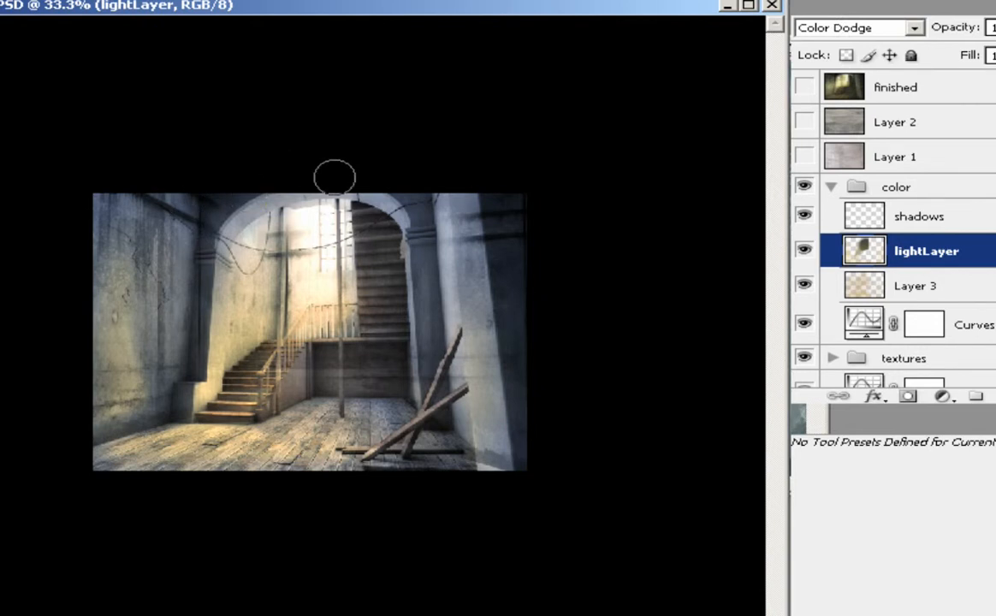
click(885, 224)
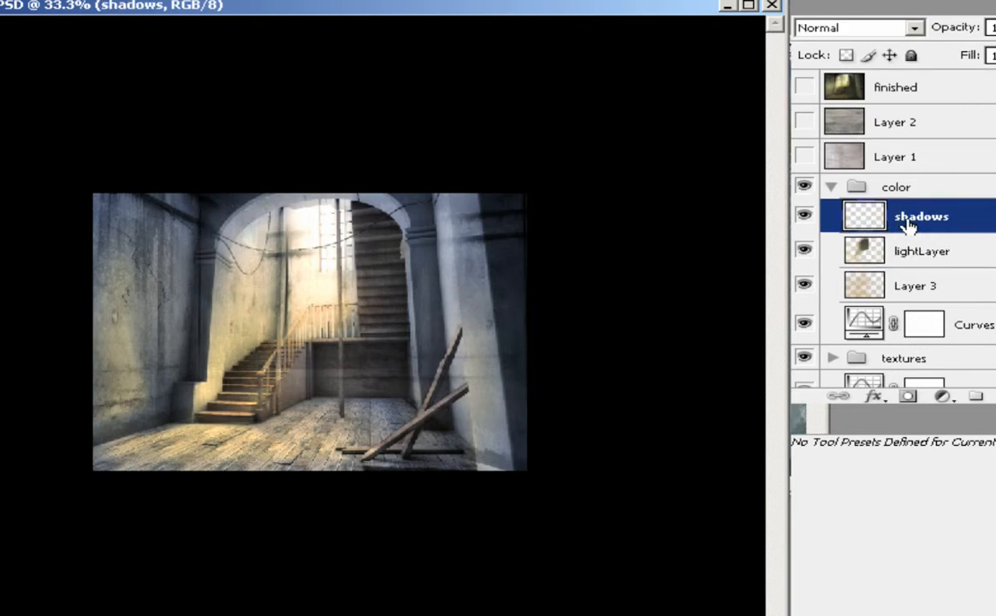
click(866, 29)
click(865, 118)
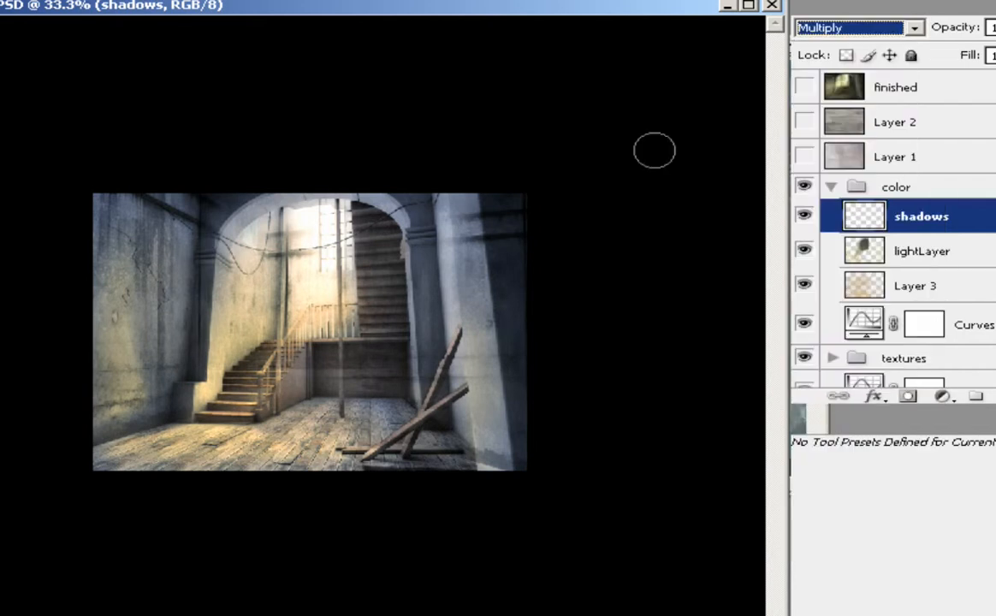
Step: Set the foreground colour to the dark blue-grey #1d1e21
click(2, 423)
drag(488, 257, 470, 272)
drag(788, 163, 788, 130)
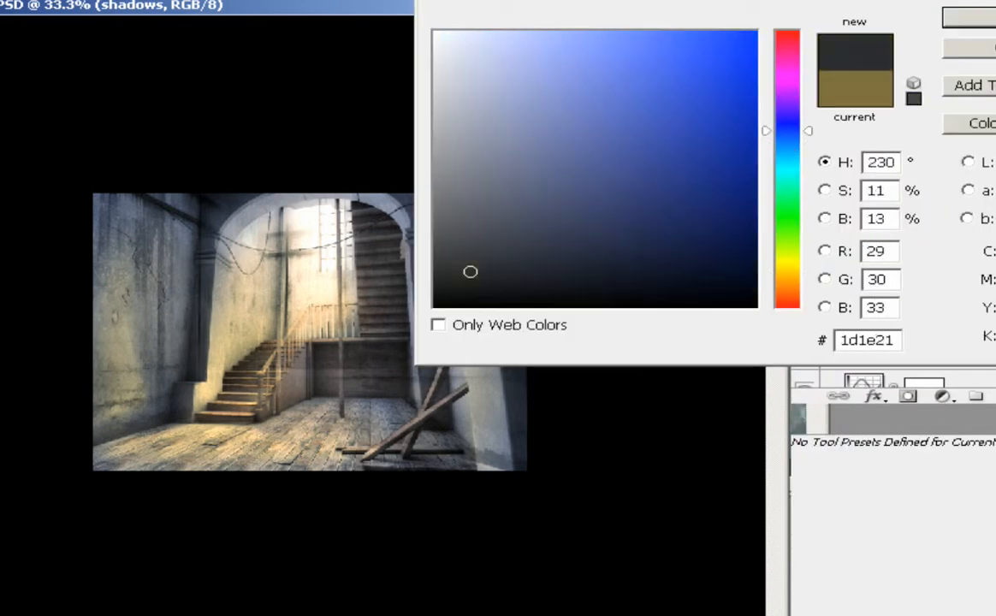
key(Return)
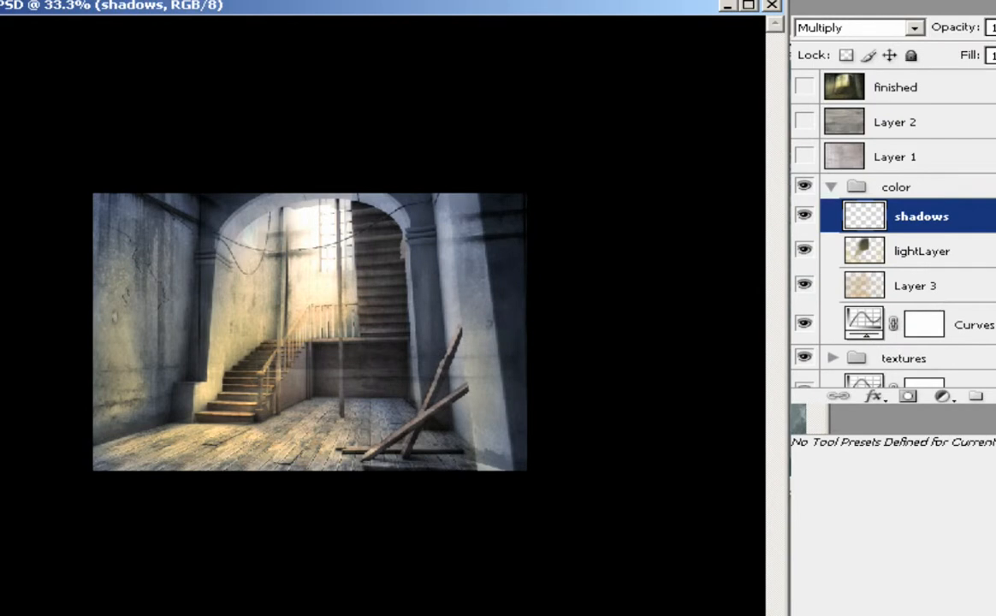
Step: Soften the eraser tip by lowering its hardness, and enlarge it well beyond 100 px
right_click(261, 275)
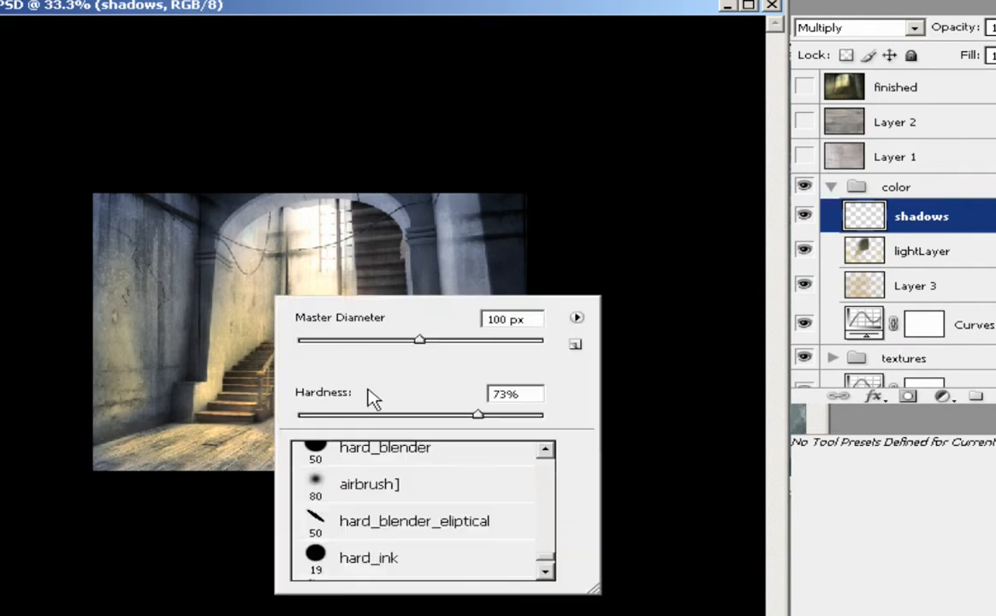
click(335, 416)
key(Return)
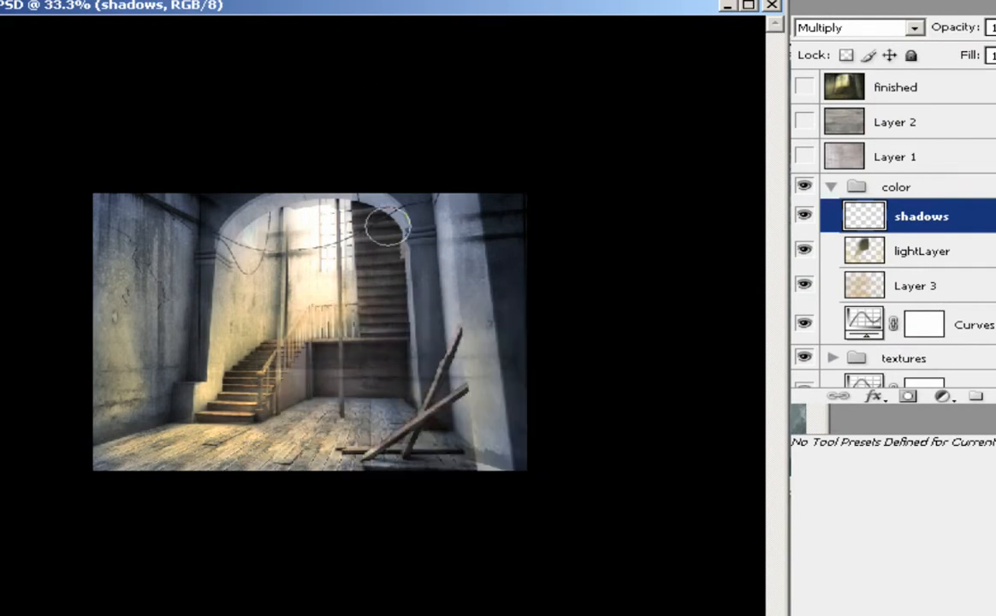
key(bracketright)
key(bracketright)
key(bracketright)
key(bracketright)
key(bracketright)
key(bracketright)
key(bracketright)
key(bracketright)
key(bracketright)
key(bracketright)
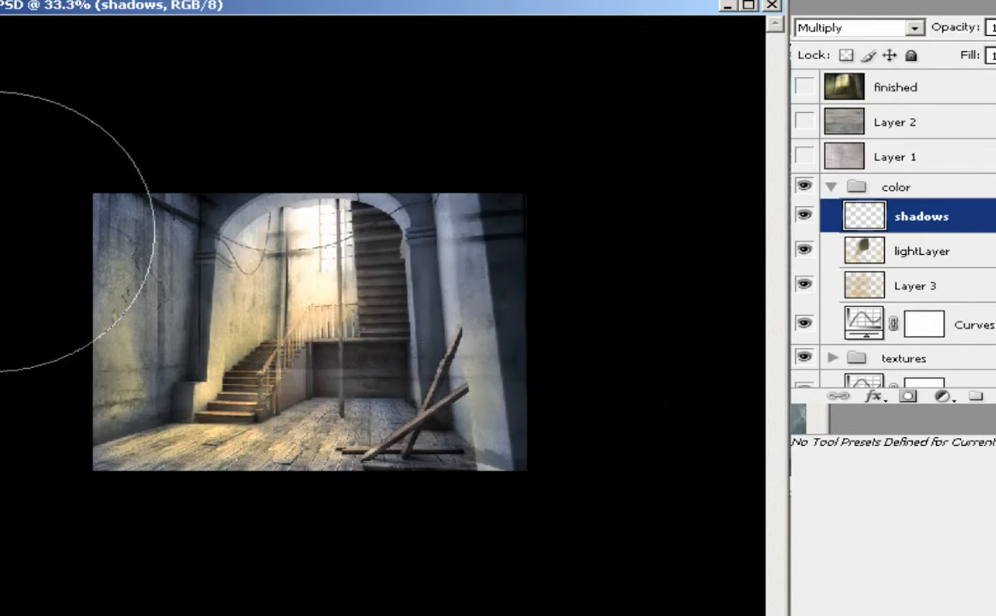
Step: Set the Brush to 0% hardness and a 319 px diameter, and paint soft shadows over the hallway's floor and wall edges
key(b)
right_click(440, 344)
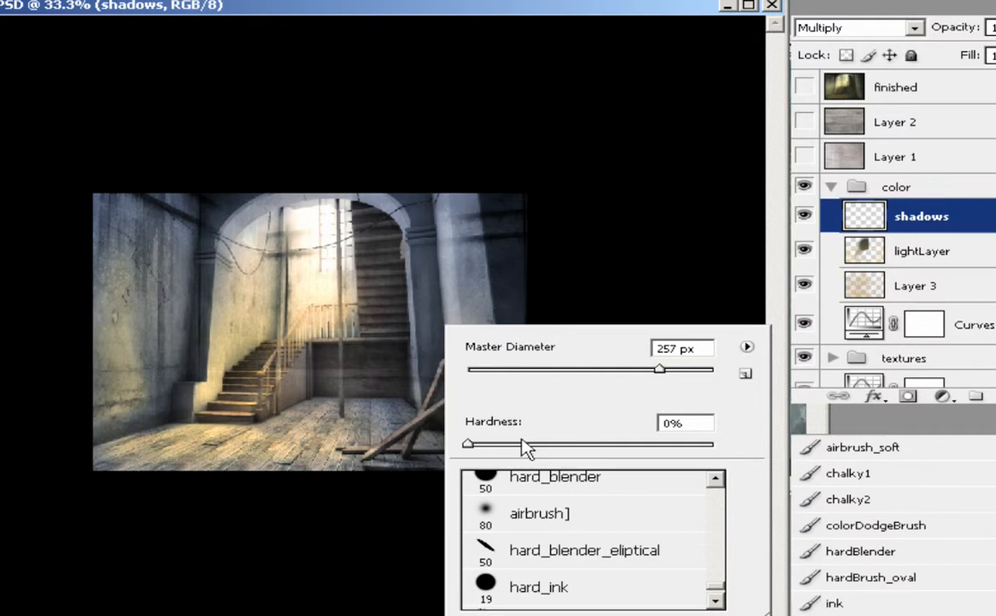
drag(521, 444, 467, 442)
click(668, 368)
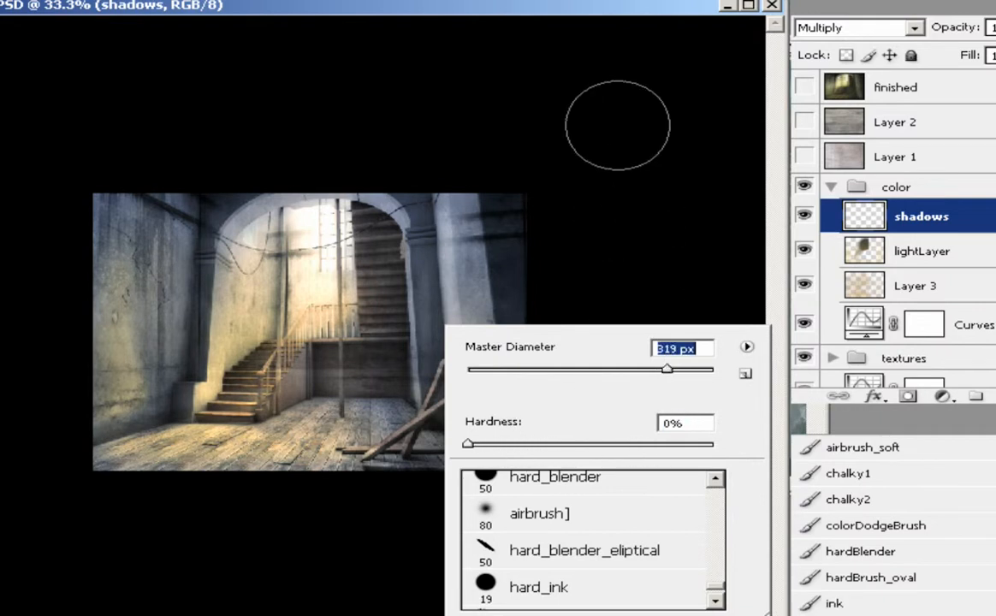
click(617, 125)
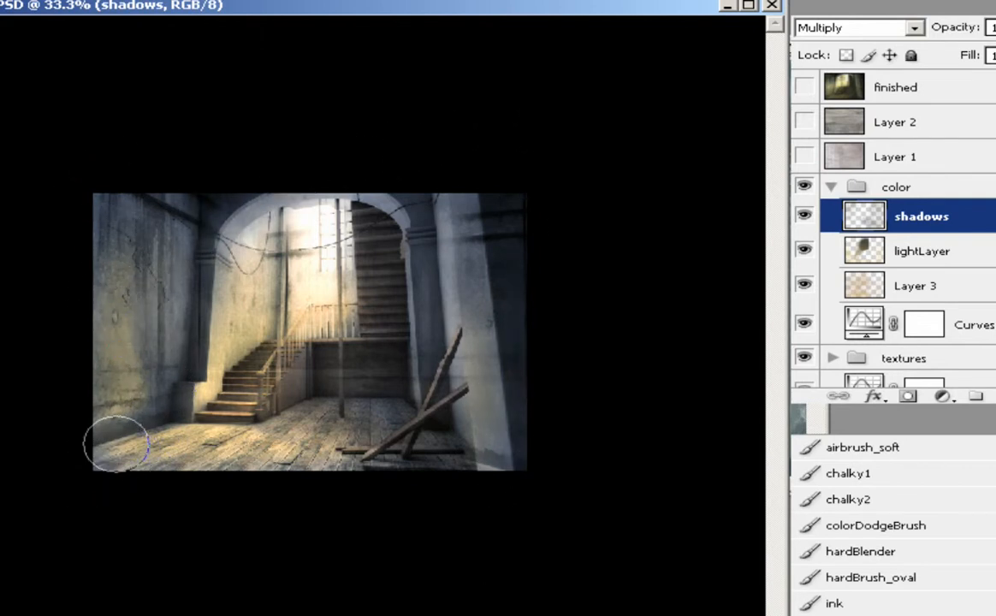
mouse_move(117, 444)
mouse_down()
mouse_move(120, 457)
mouse_move(82, 474)
mouse_move(443, 472)
mouse_move(116, 449)
mouse_up()
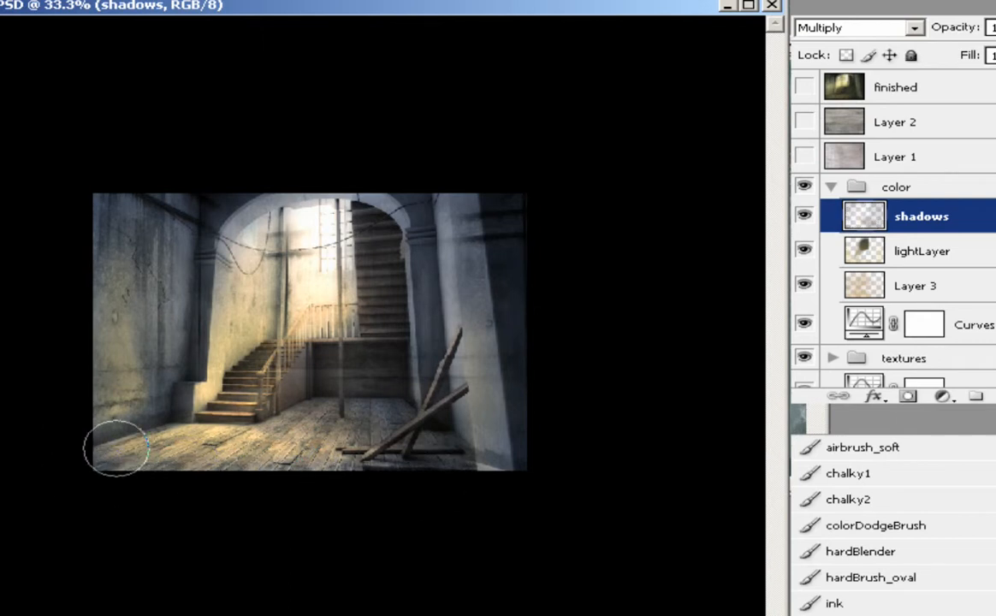
Step: Toggle the shadows layer's visibility repeatedly to compare the hallway with and without the painted shadows
click(805, 217)
click(804, 216)
click(804, 217)
click(805, 217)
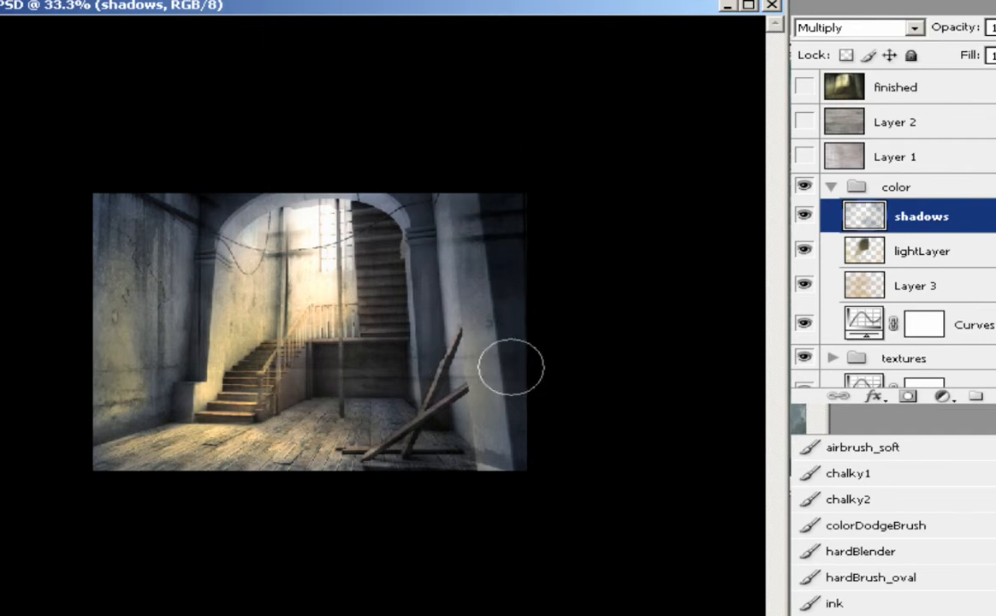
click(804, 217)
click(804, 217)
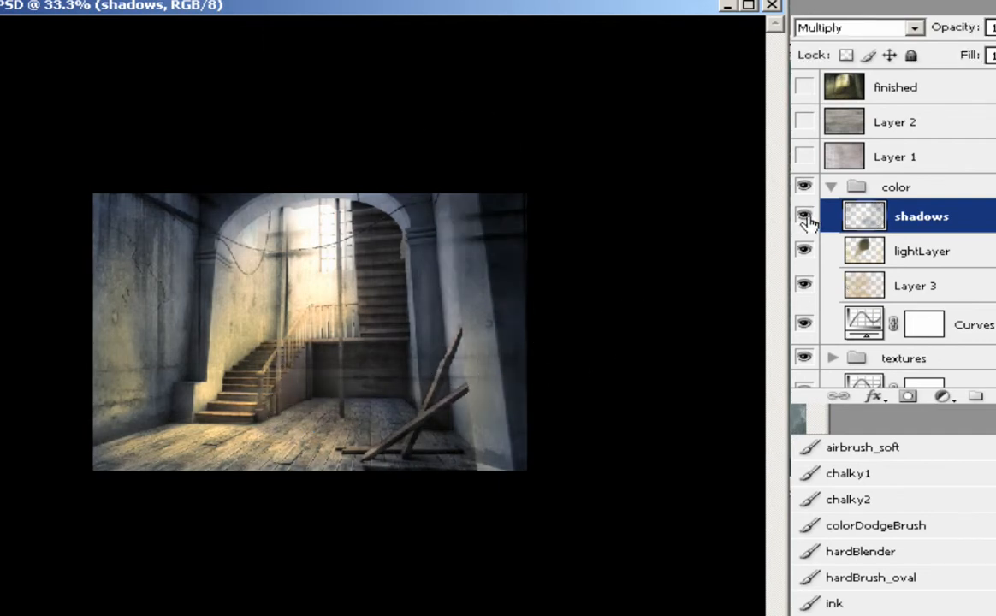
click(804, 217)
click(804, 216)
click(805, 217)
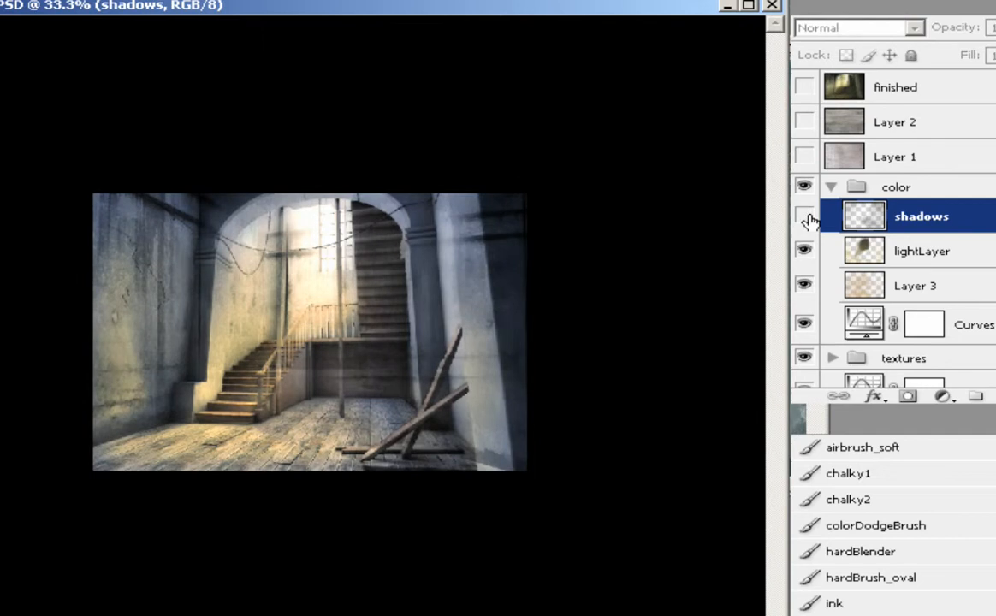
click(805, 217)
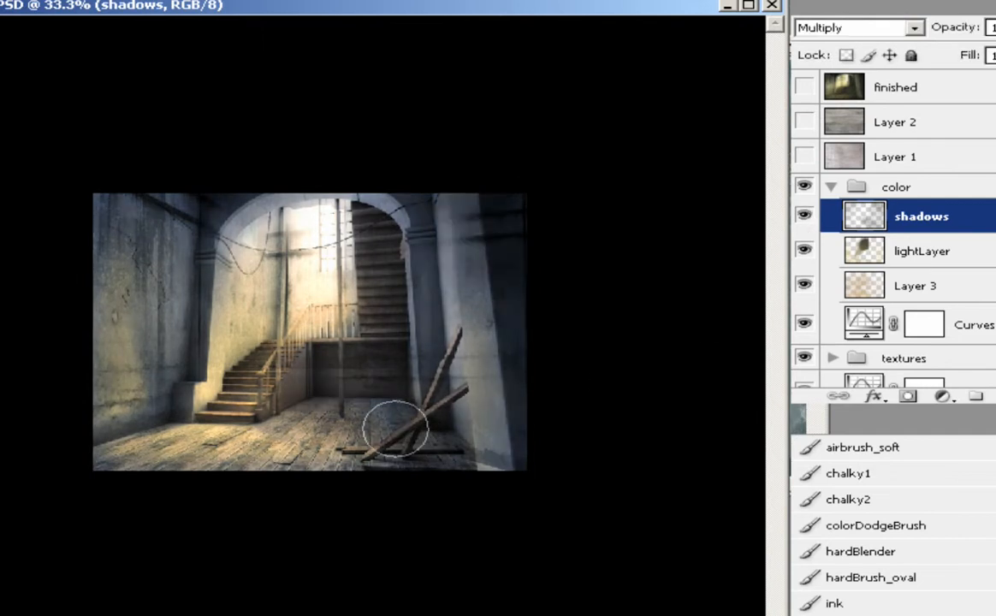
Step: Switch to the Eraser on the shadows layer and reduce its tip to 30 px
key(e)
key(bracketright)
key(bracketright)
key(bracketright)
key(bracketright)
key(bracketright)
key(bracketleft)
key(bracketleft)
key(bracketleft)
key(bracketleft)
key(bracketleft)
key(bracketleft)
key(bracketleft)
key(bracketleft)
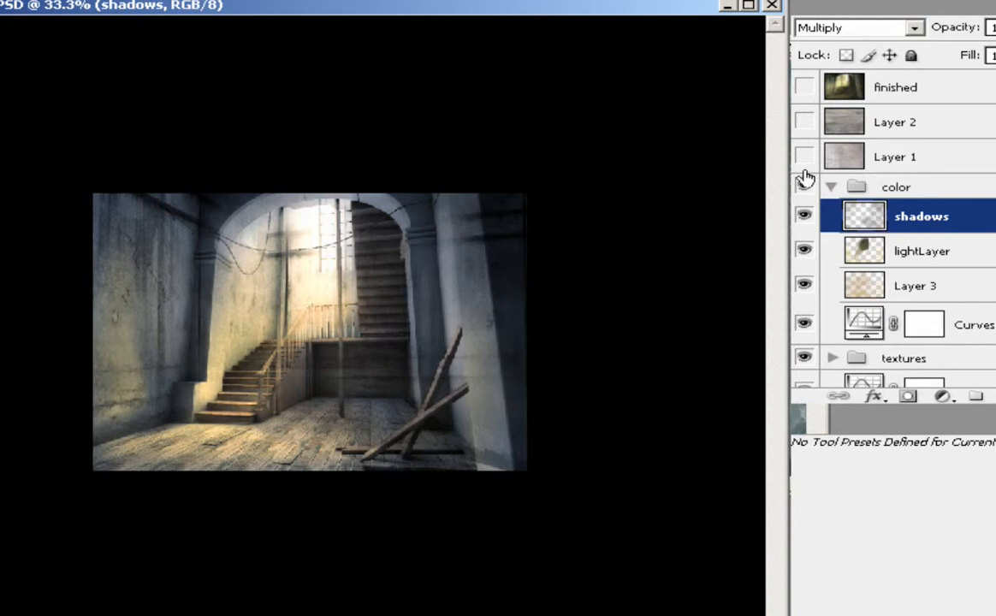
Step: Collapse and select the color group, and view the image at 50%
click(830, 188)
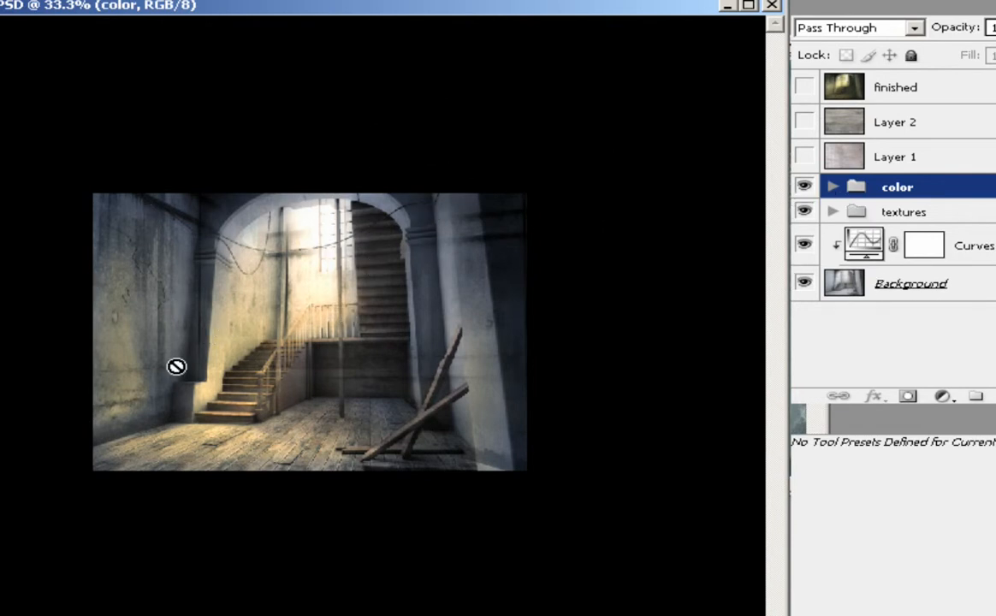
key(ctrl+plus)
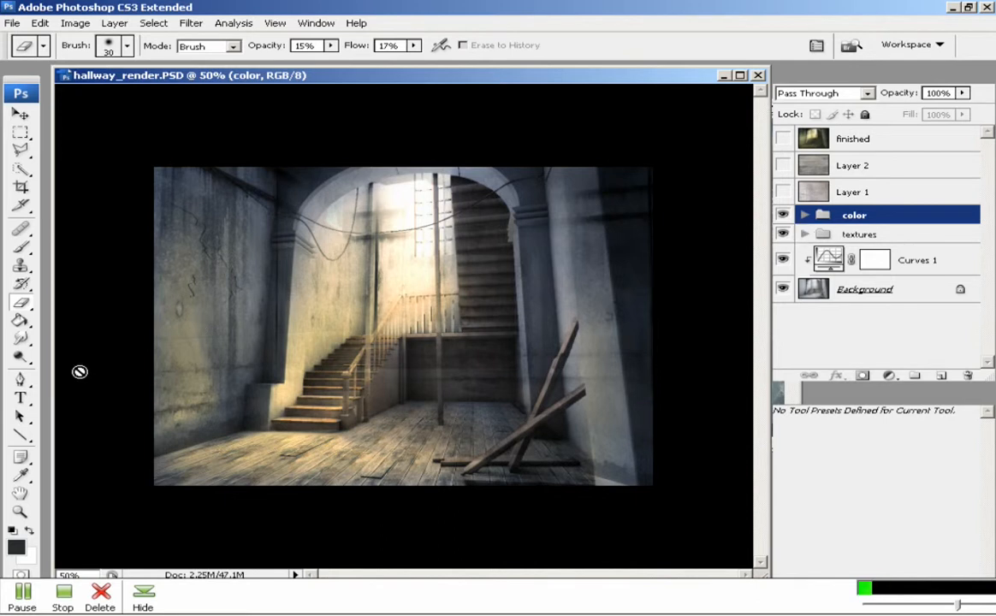
key(b)
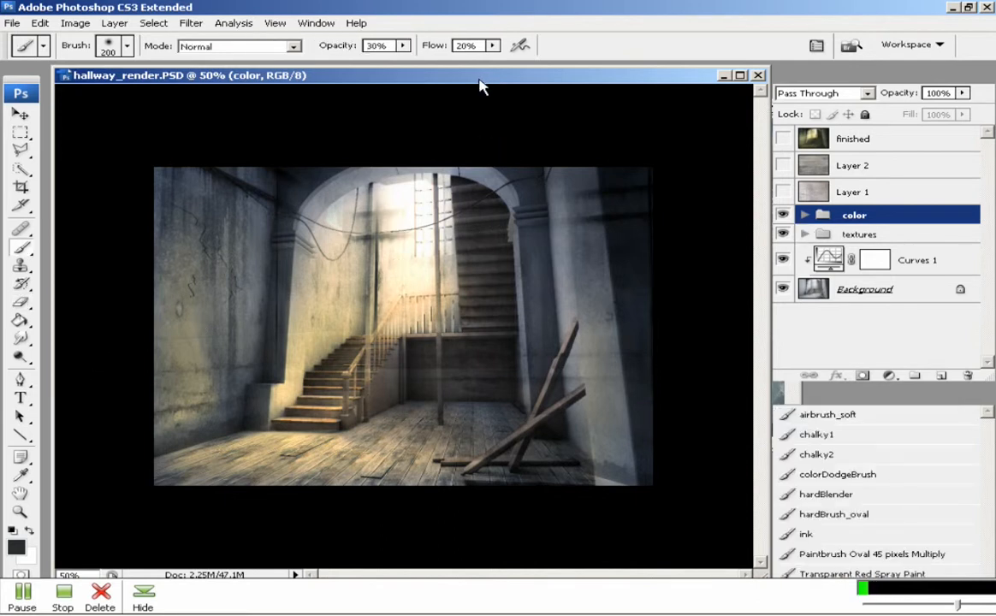
right_click(383, 272)
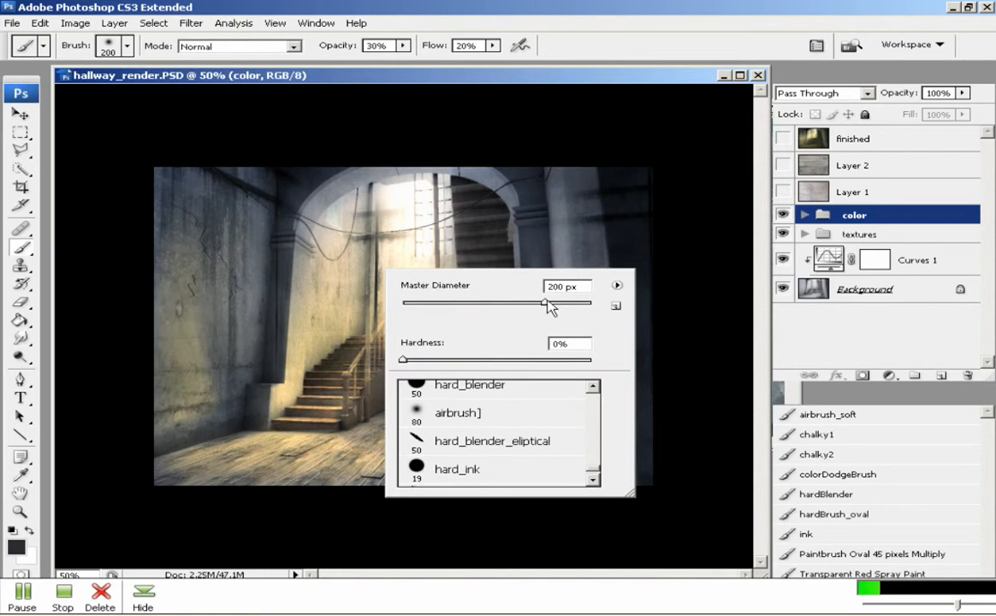
drag(546, 302, 541, 304)
click(672, 187)
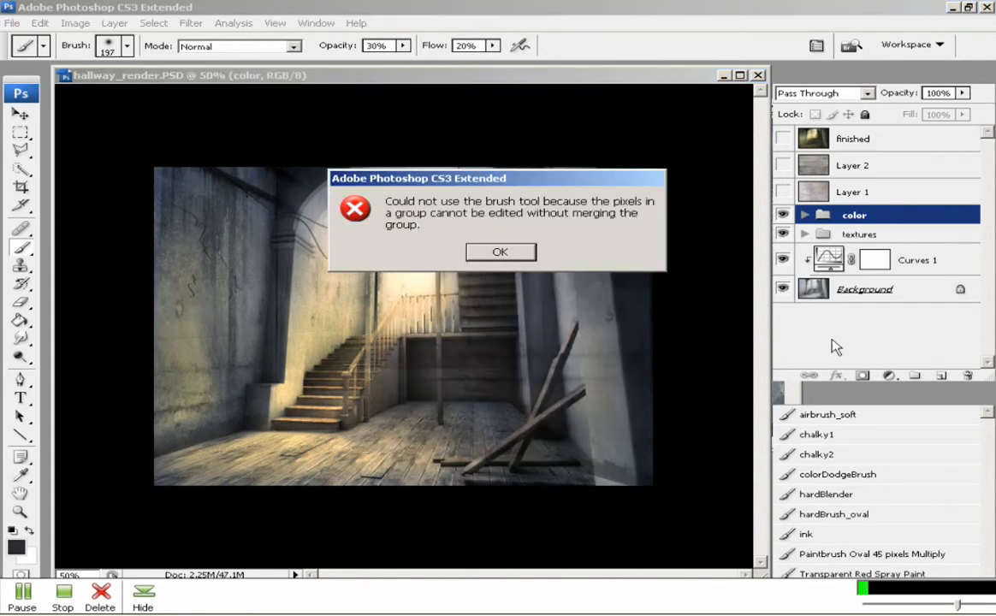
click(502, 255)
Step: Add a Color Balance adjustment layer above the color group and shift its midtones toward cyan
click(888, 376)
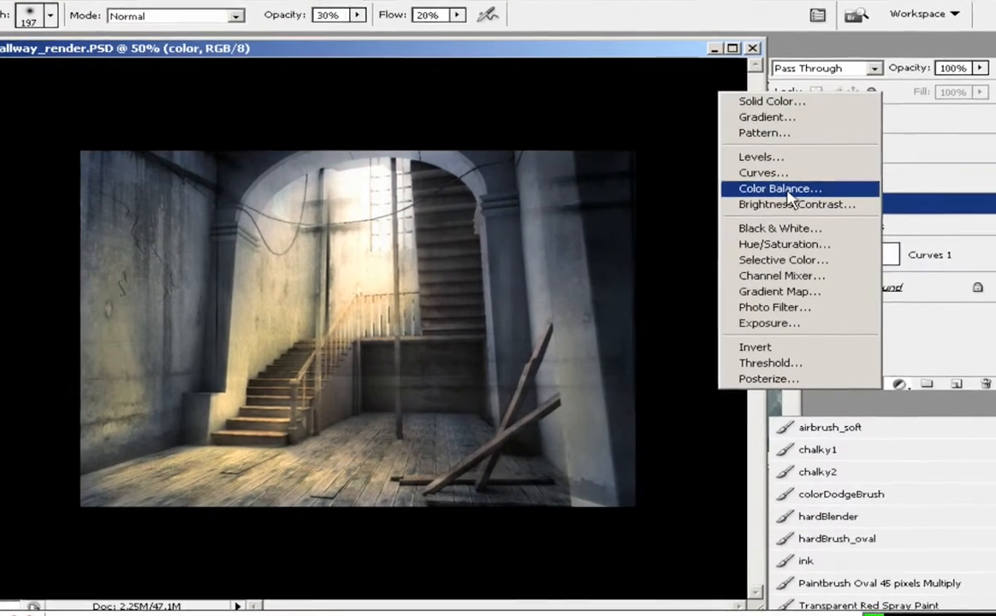
click(788, 201)
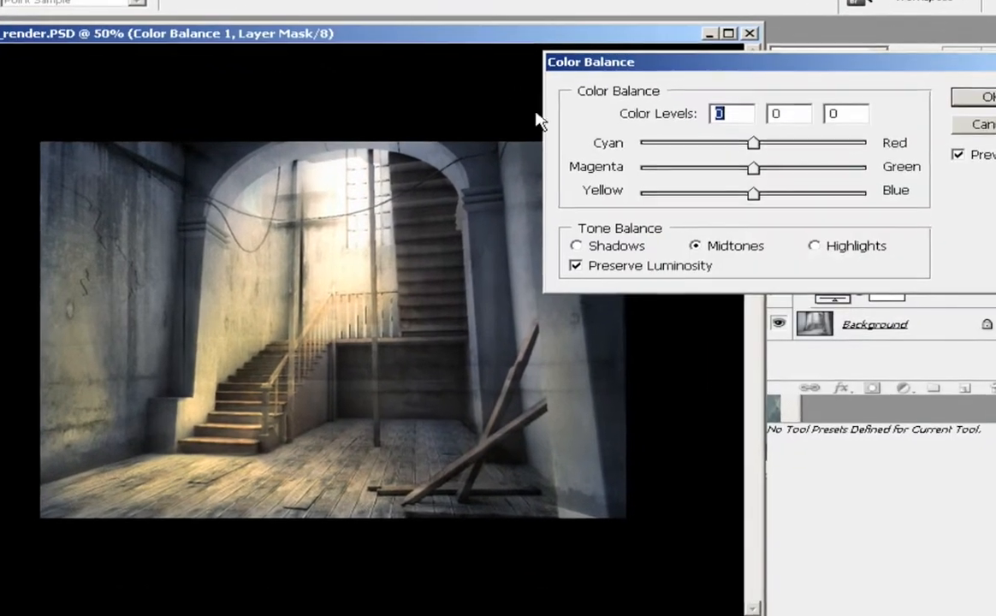
drag(719, 61, 667, 6)
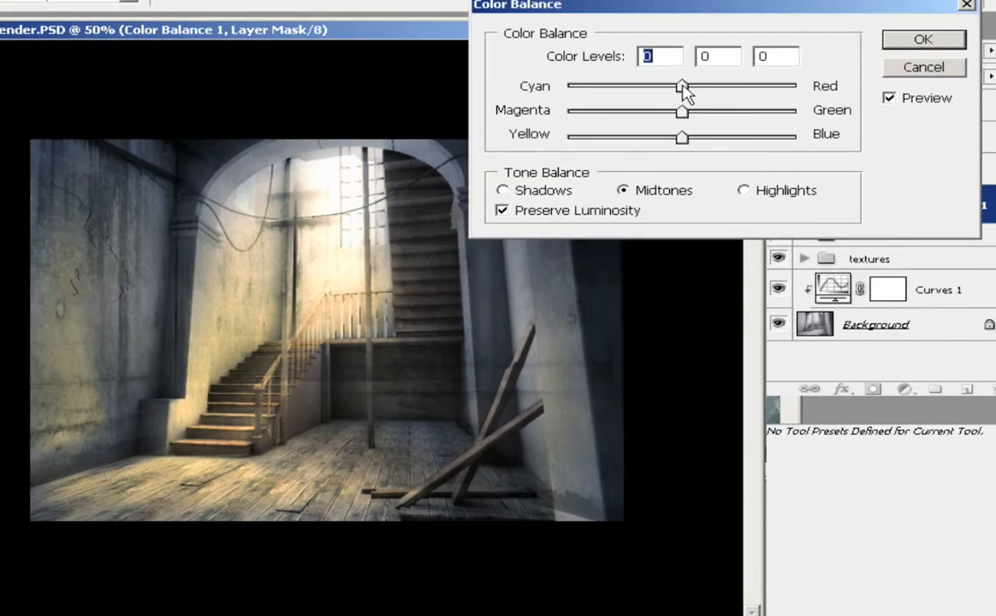
drag(685, 91, 669, 88)
click(679, 118)
mouse_move(682, 139)
mouse_down()
mouse_move(680, 107)
mouse_move(653, 89)
mouse_move(666, 89)
mouse_move(685, 142)
mouse_up()
Step: Set the Color Balance shadows to +2, +3, -5 and the highlights to +2, 0, -15
click(524, 189)
drag(684, 88, 676, 137)
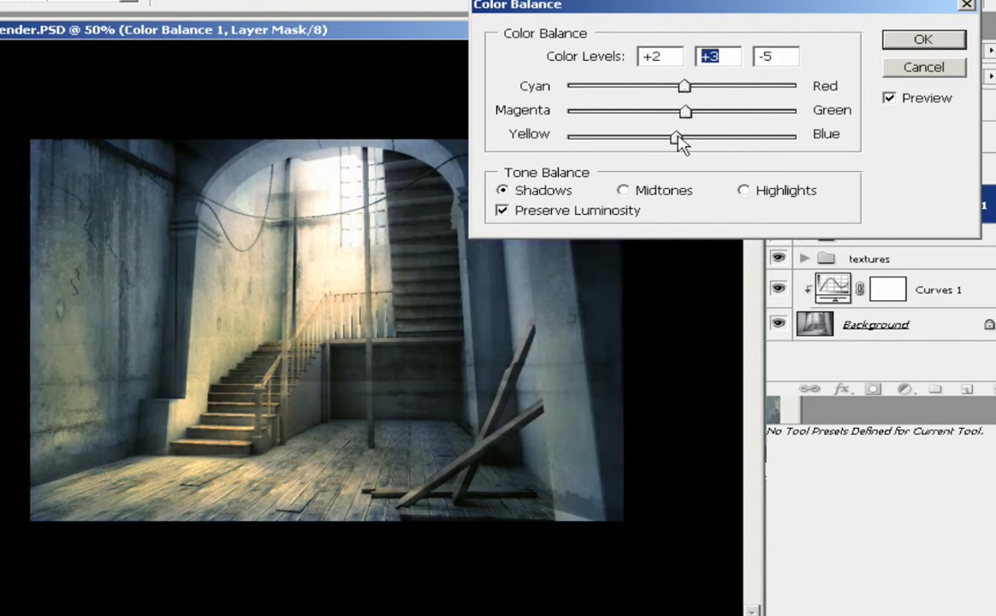
click(766, 191)
drag(683, 88, 682, 124)
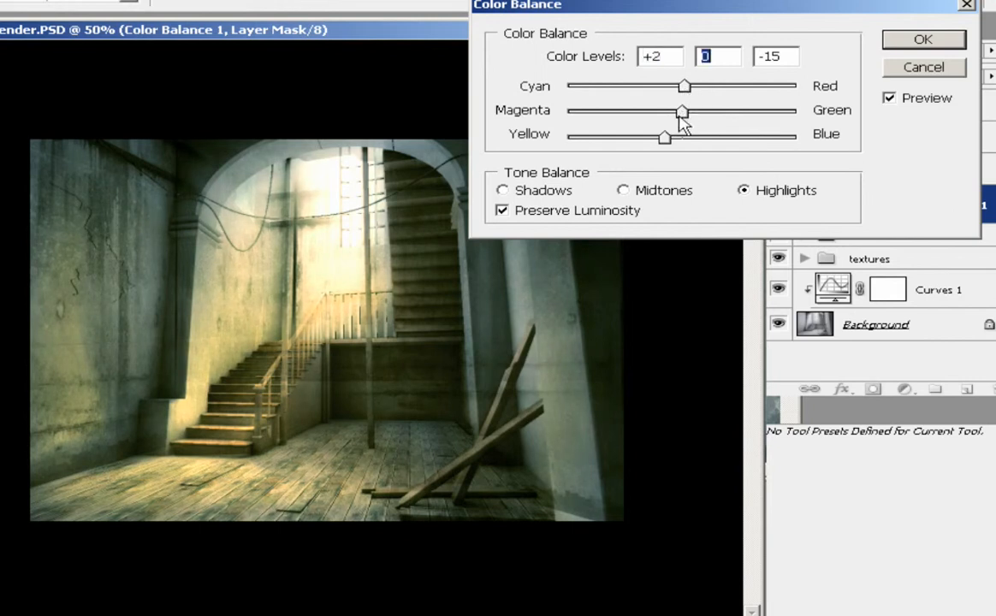
click(666, 138)
Step: Toggle the Color Balance preview to compare the hallway before and after the adjustment
click(892, 98)
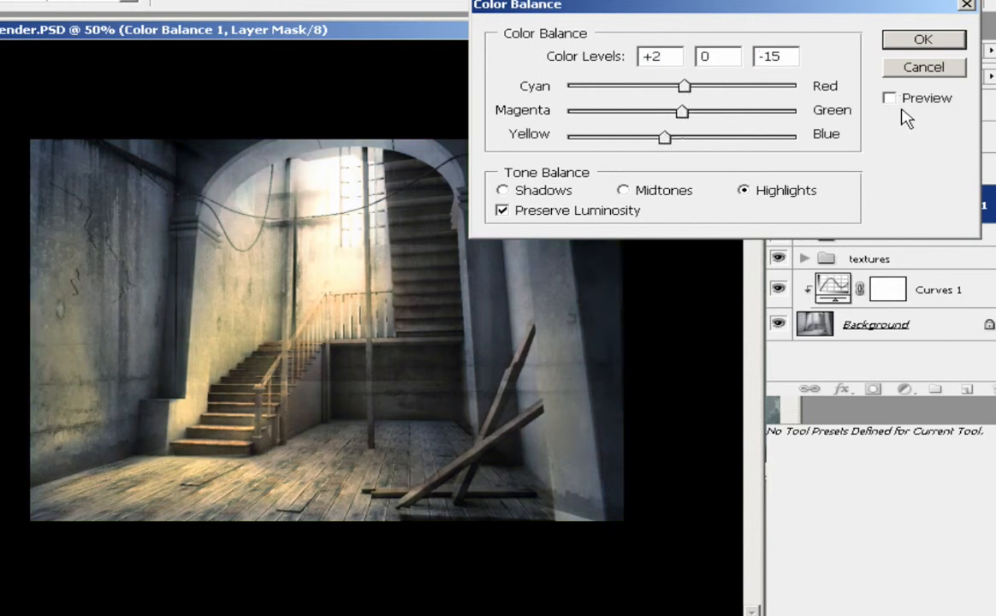
click(909, 106)
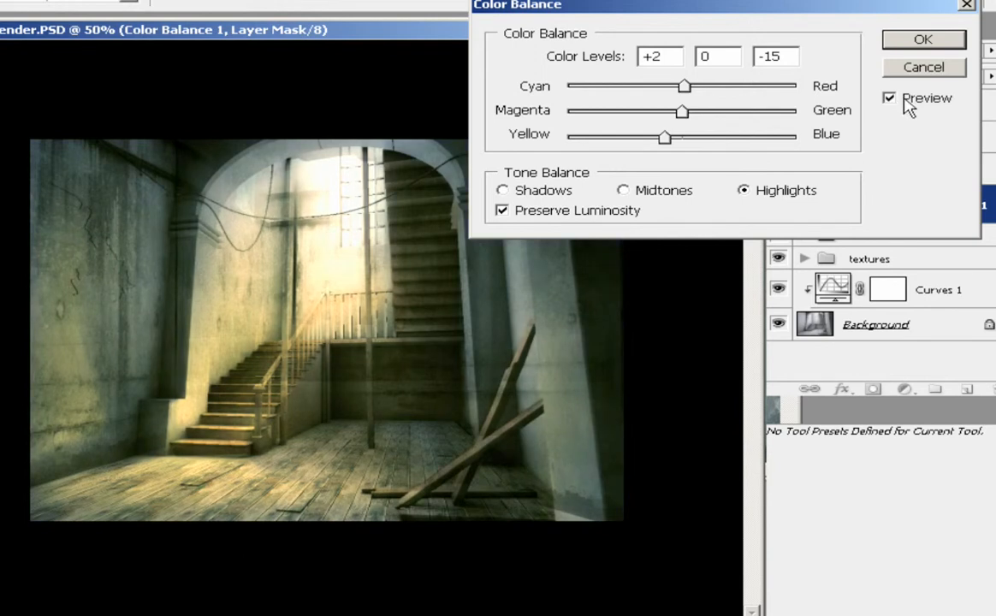
click(909, 106)
click(909, 106)
Step: Set the yellow-blue level of the Color Balance shadows to -33 and readjust their magenta-green and cyan-red levels
click(535, 190)
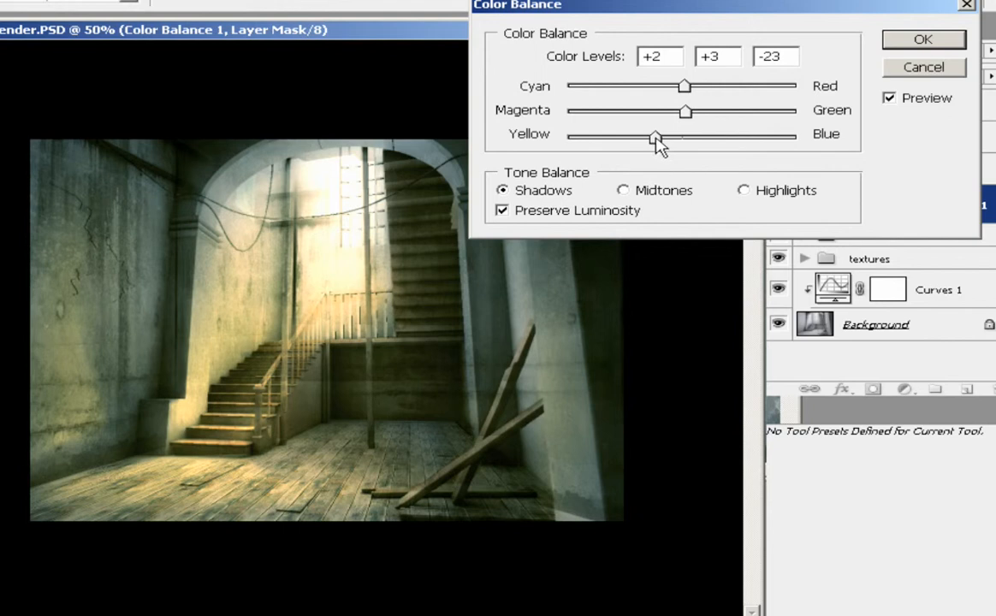
drag(659, 145, 645, 147)
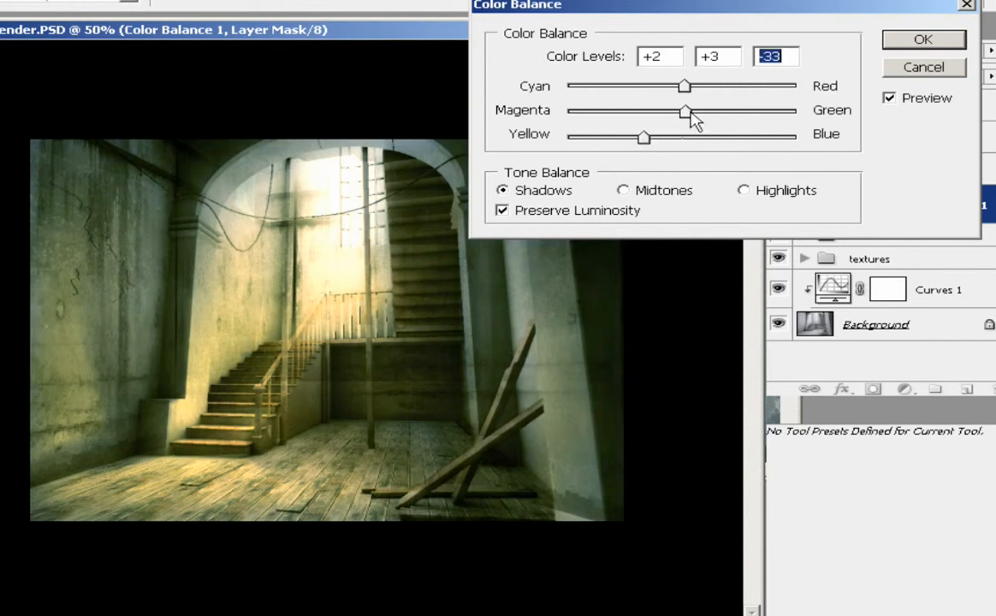
drag(687, 111, 657, 86)
Step: Set the Color Balance midtones to -30, +8, +17 and the highlights to +10, 0, -15, and apply the adjustment
click(663, 192)
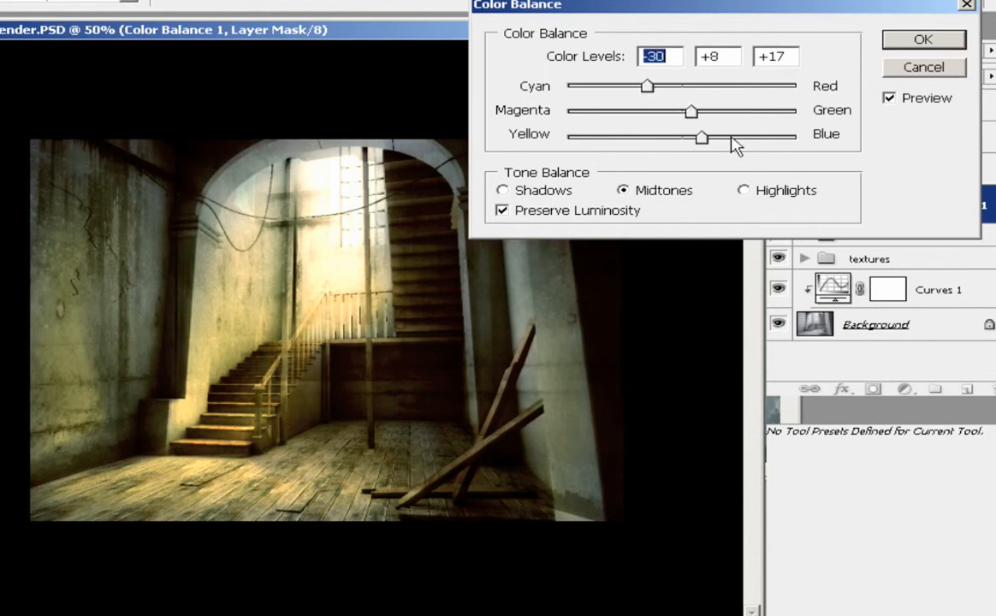
click(742, 190)
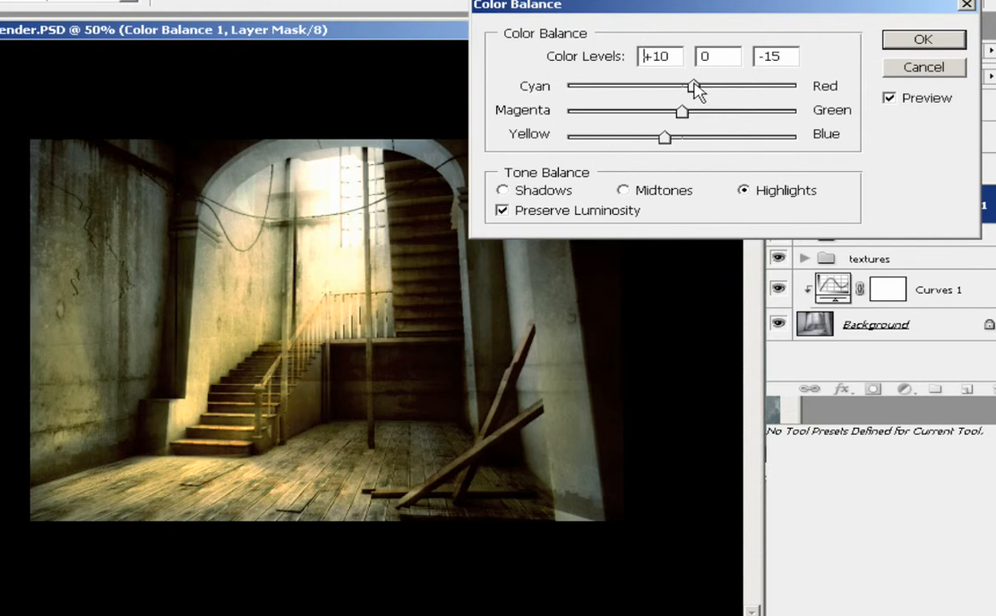
click(903, 42)
Step: Compare the hallway with and without the Color Balance 1 layer, and recheck the adjustment's highlight settings
click(778, 205)
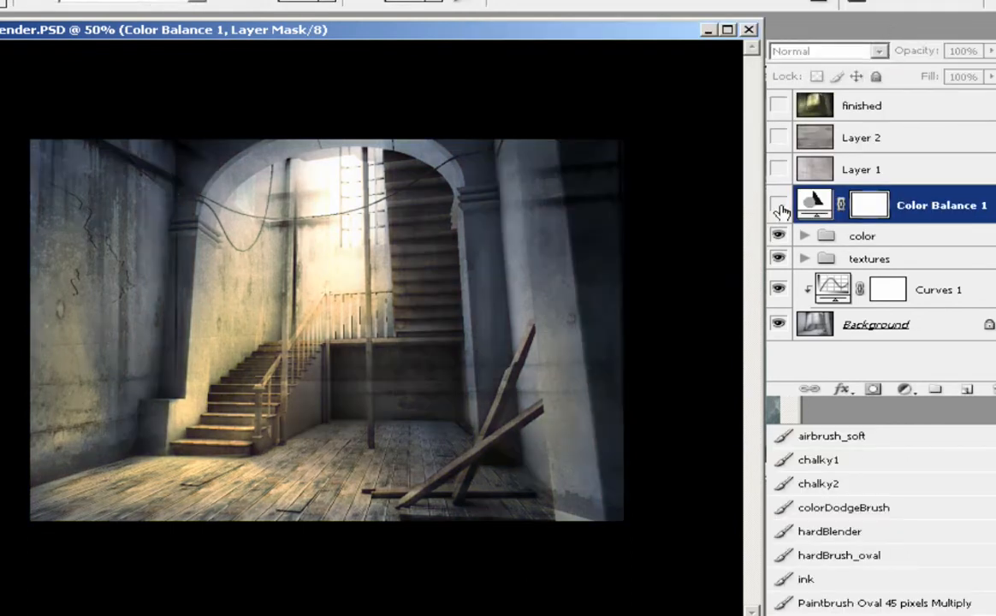
click(777, 206)
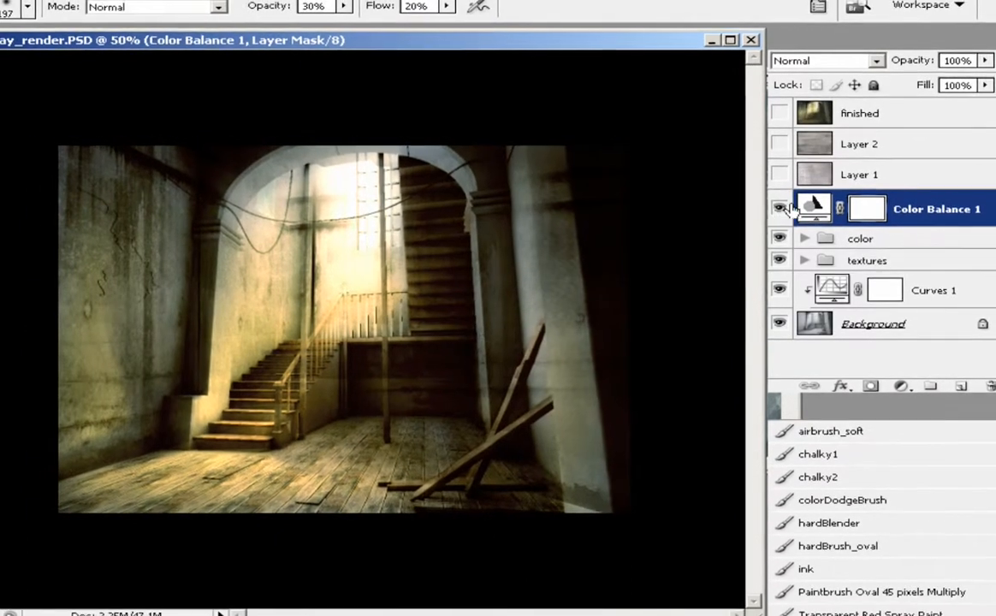
click(778, 210)
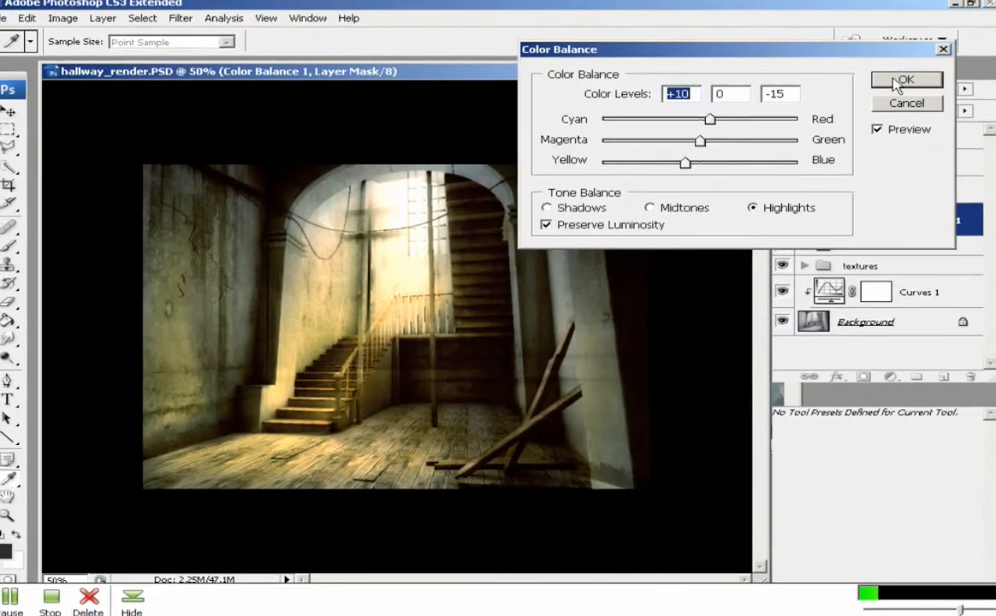
click(903, 76)
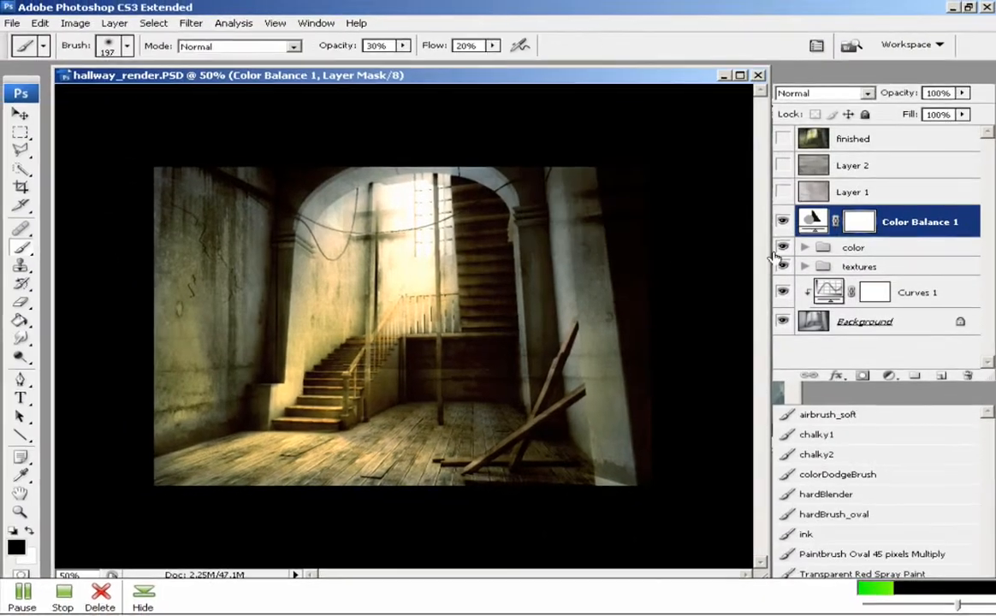
click(783, 222)
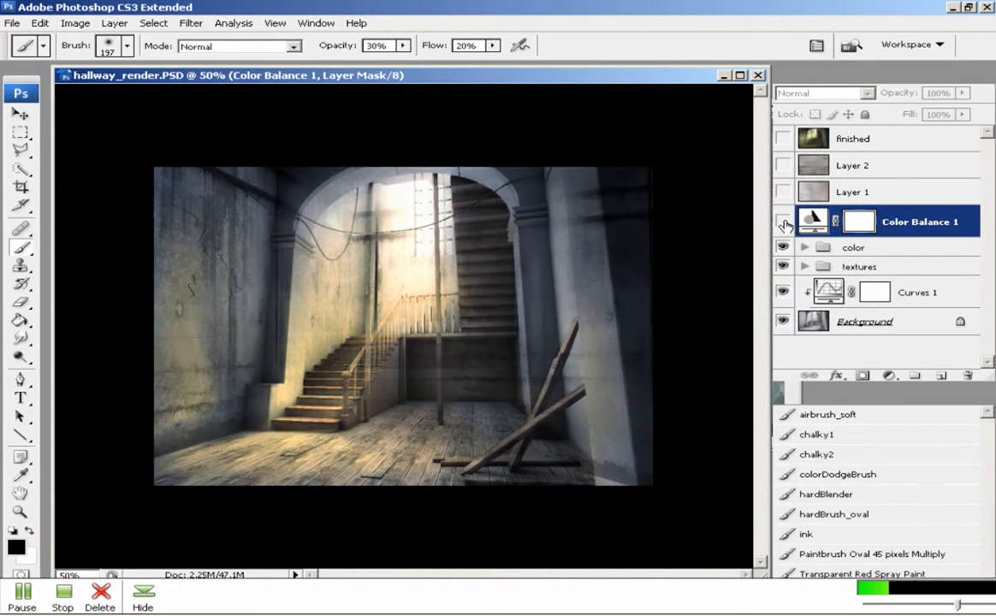
click(782, 222)
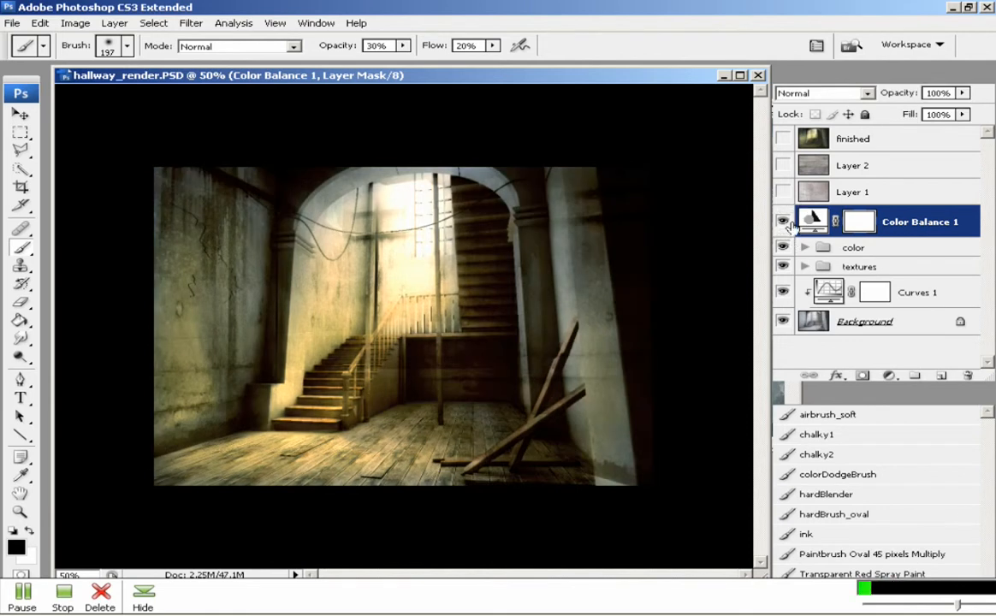
click(782, 223)
click(783, 222)
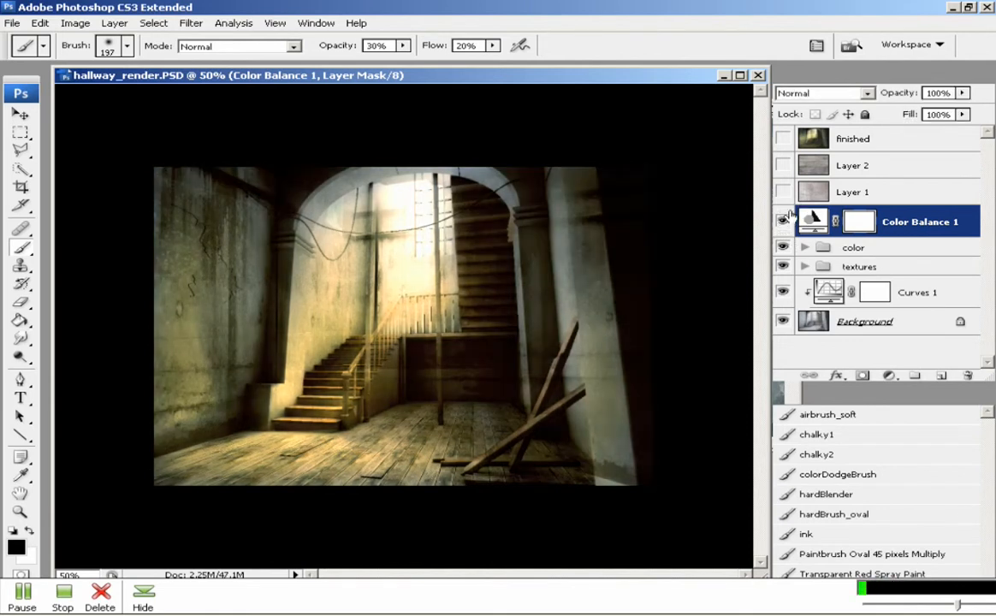